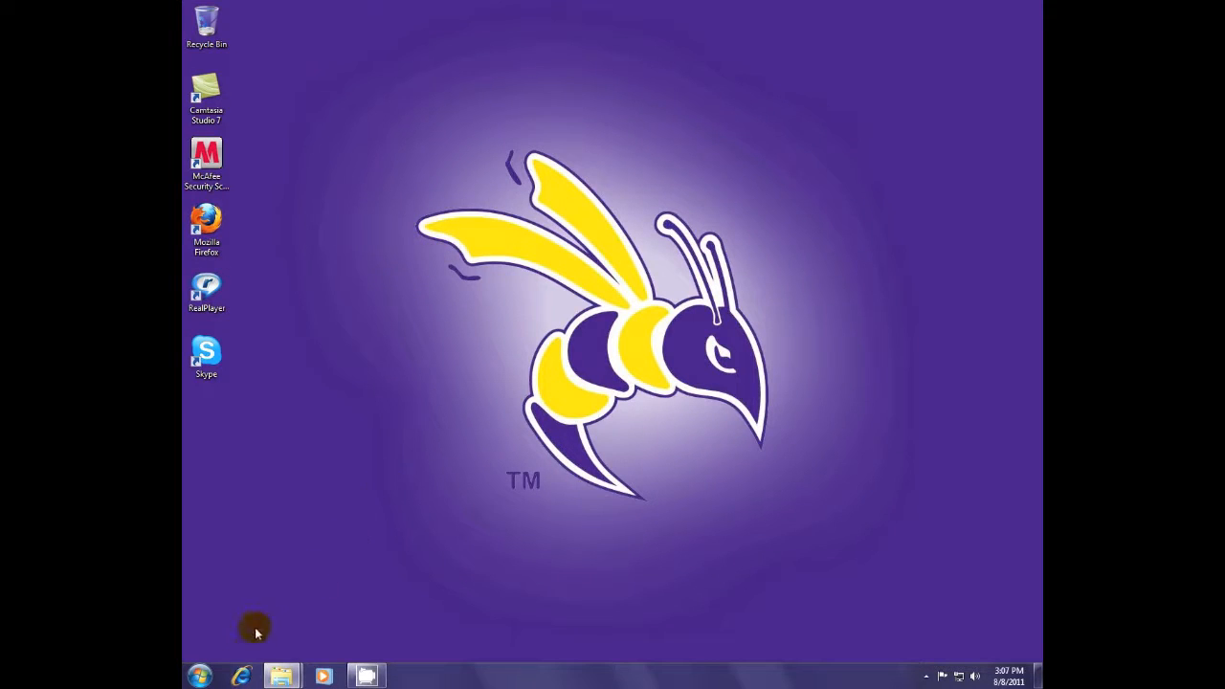
- Launch Internet Explorer and go to the sas.elluminate.com site
click(243, 677)
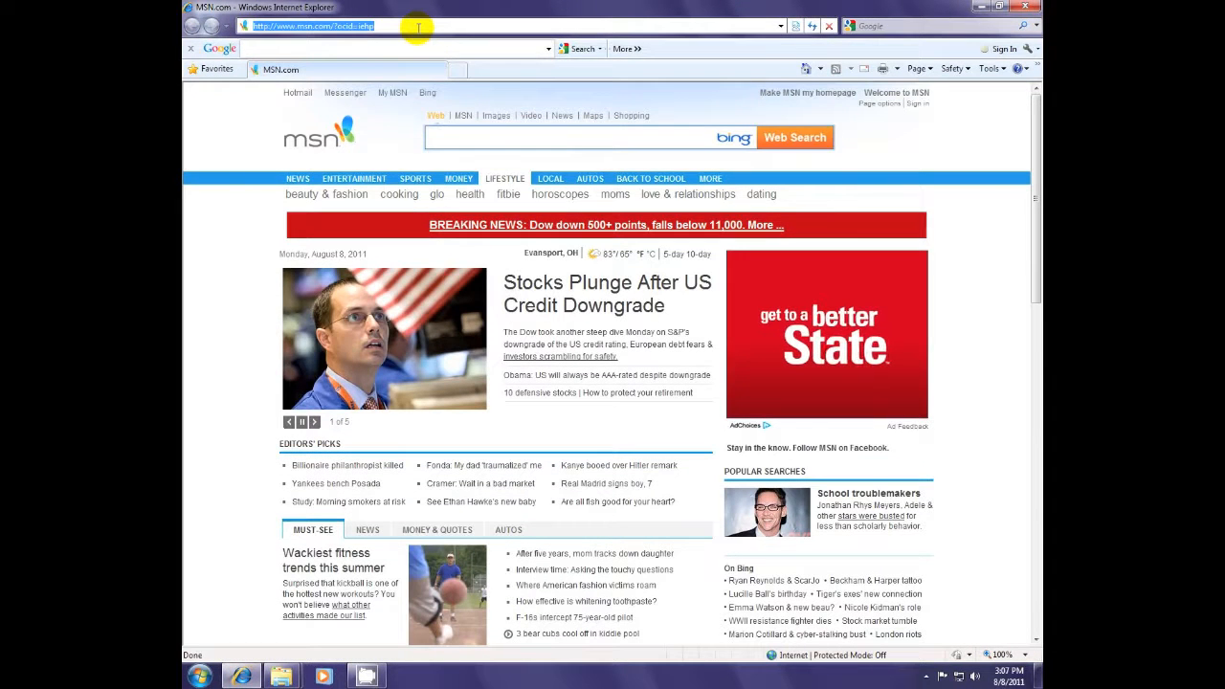
text(sas)
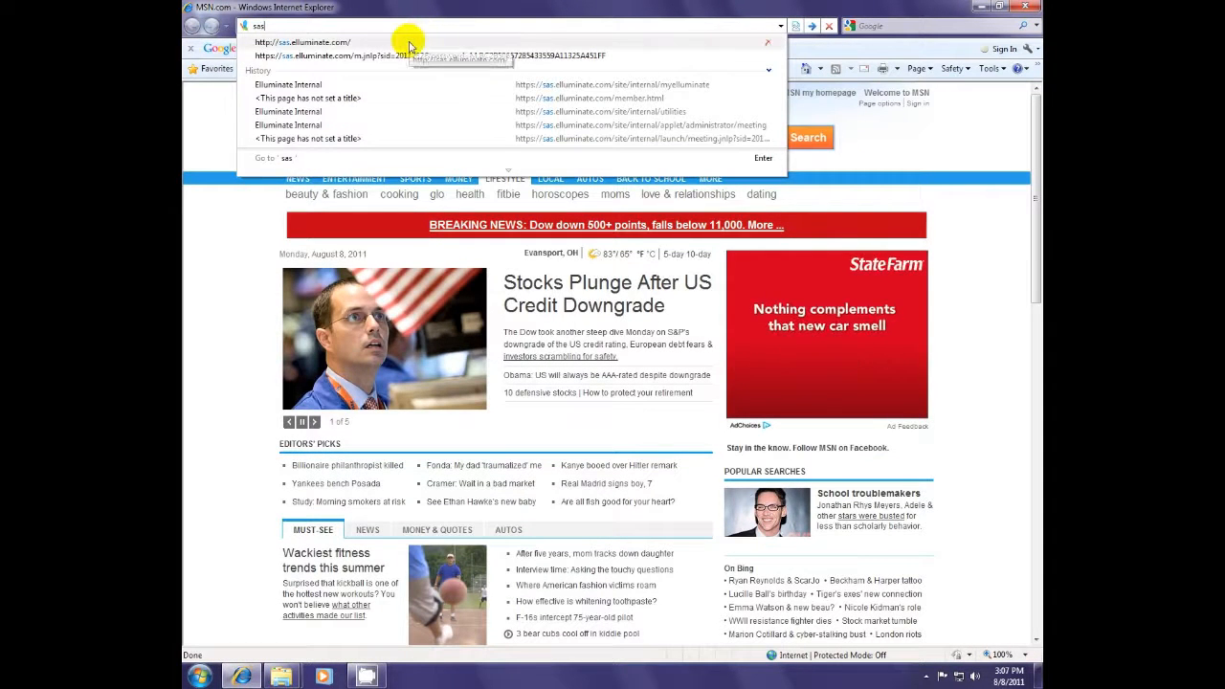
click(407, 43)
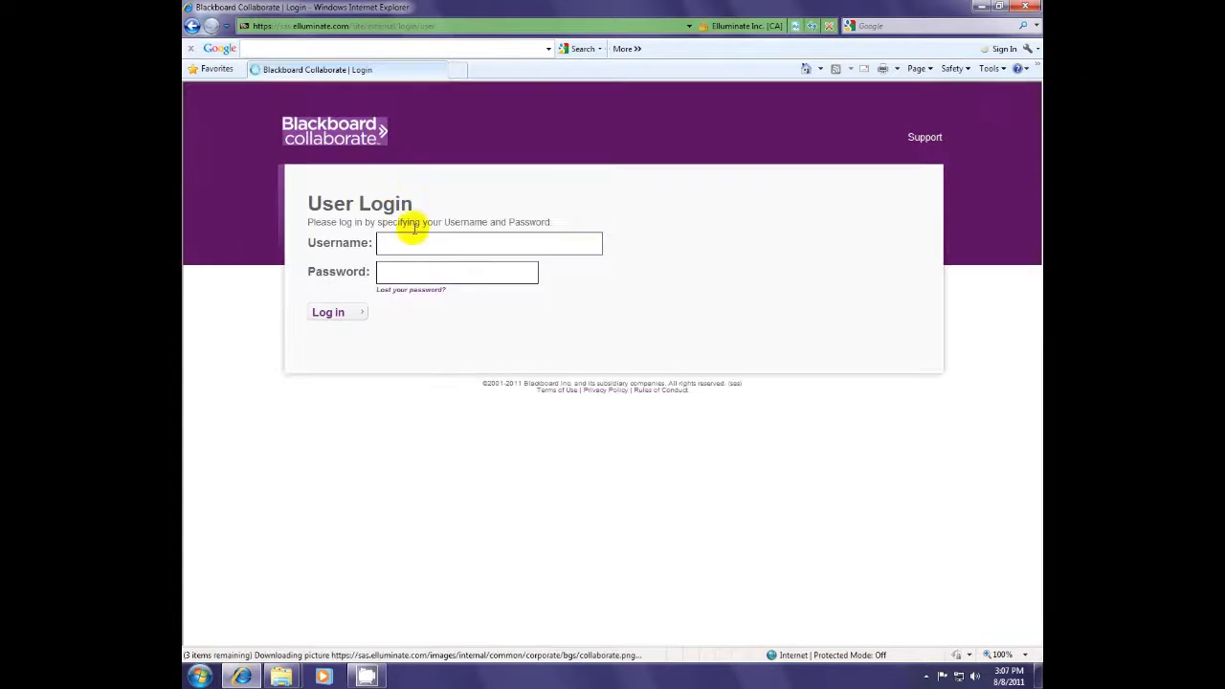
- Sign in with the account's username and password
text(class 1)
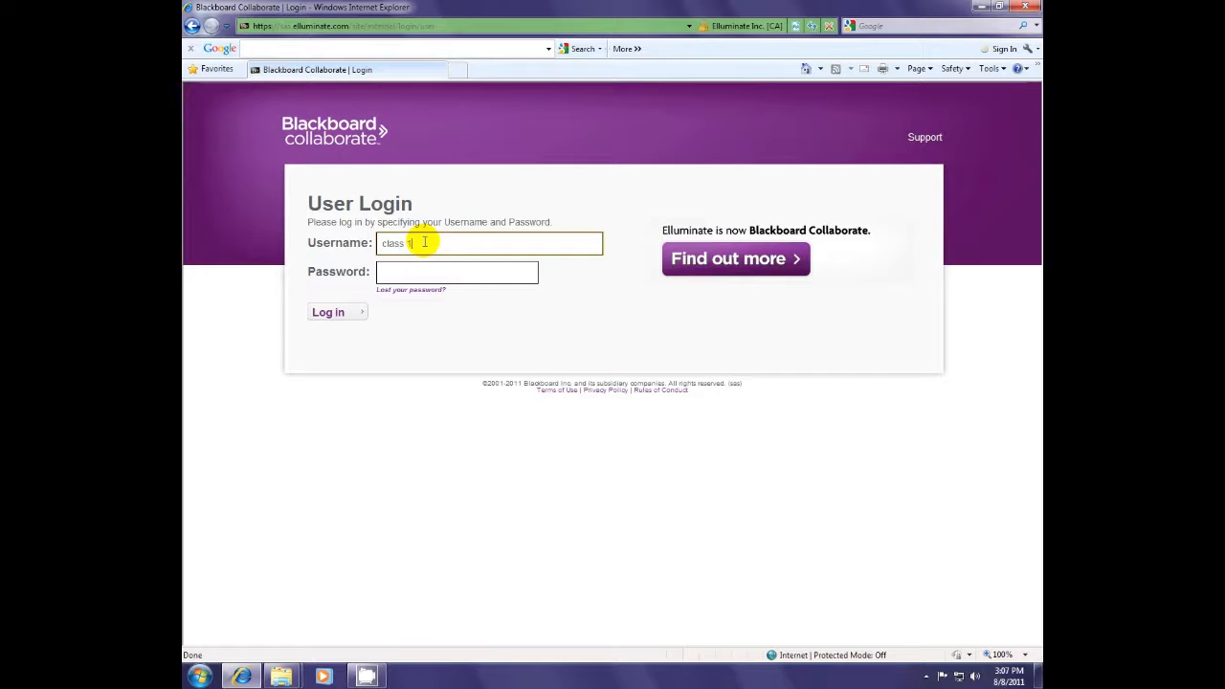
key(Tab)
text(12345678)
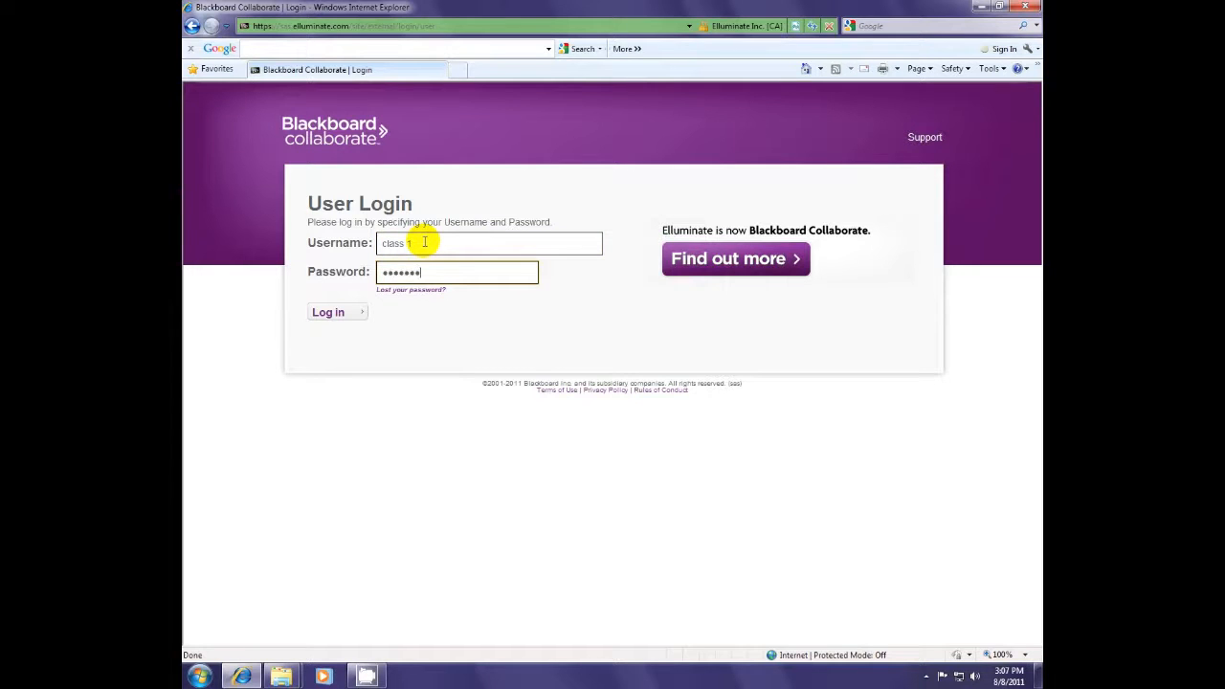
click(327, 312)
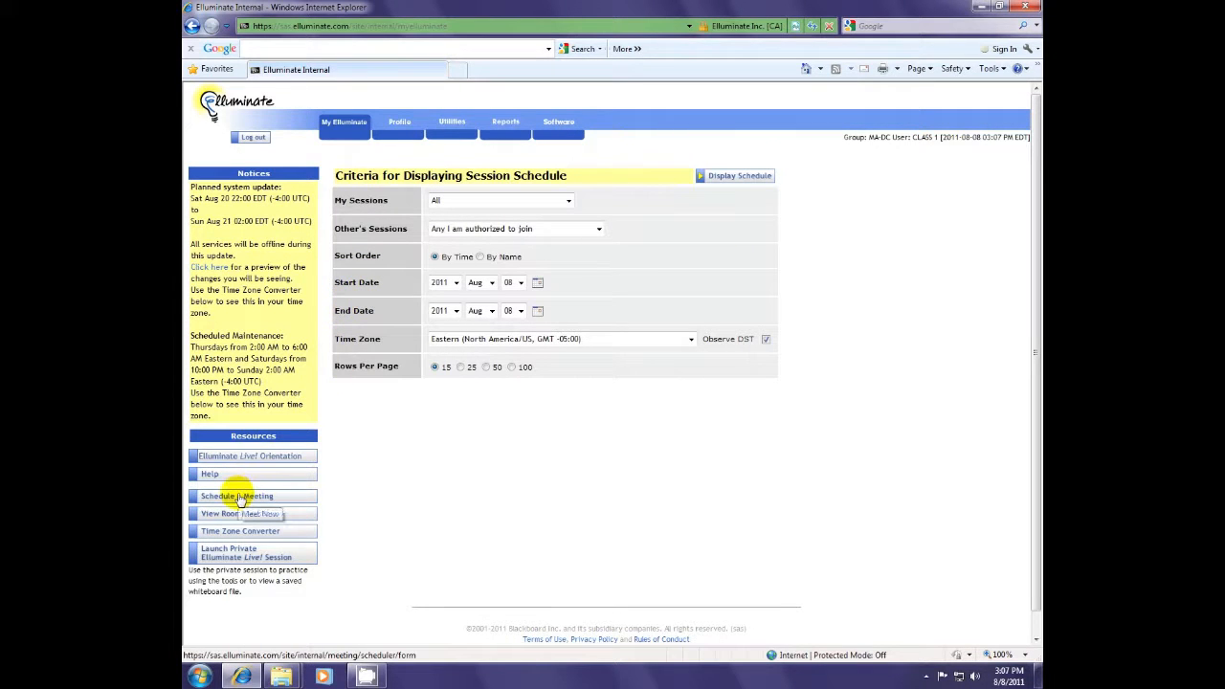
click(446, 127)
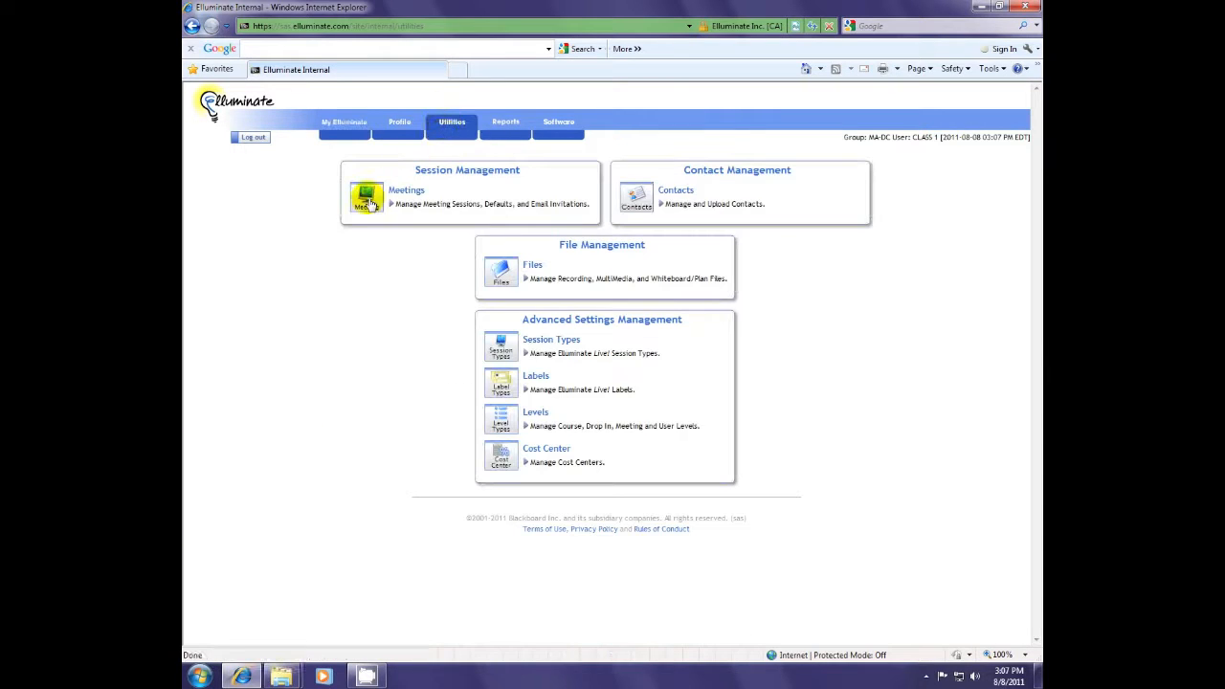
click(368, 203)
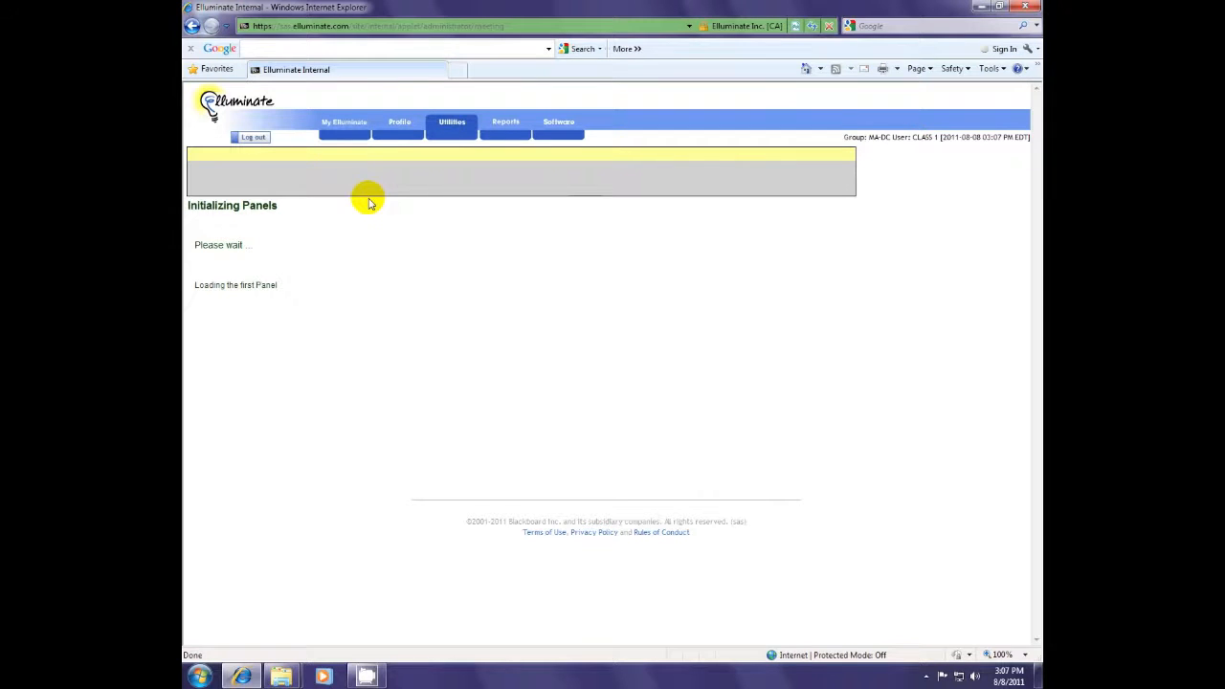
click(241, 180)
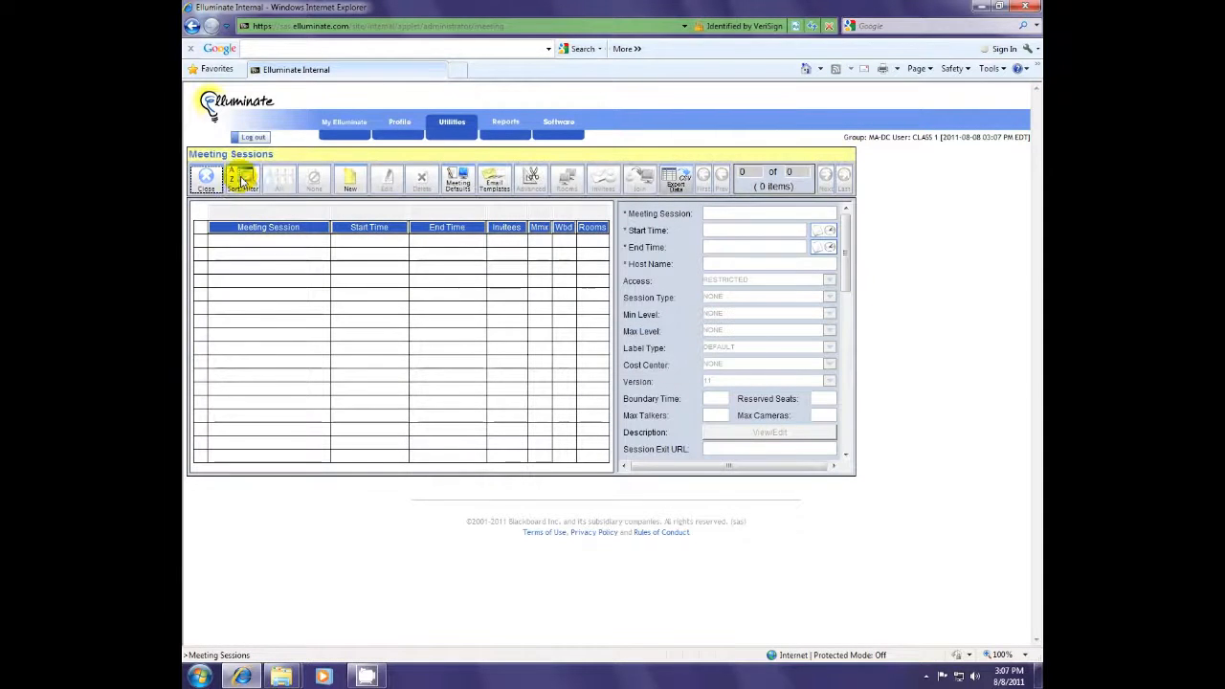
click(352, 181)
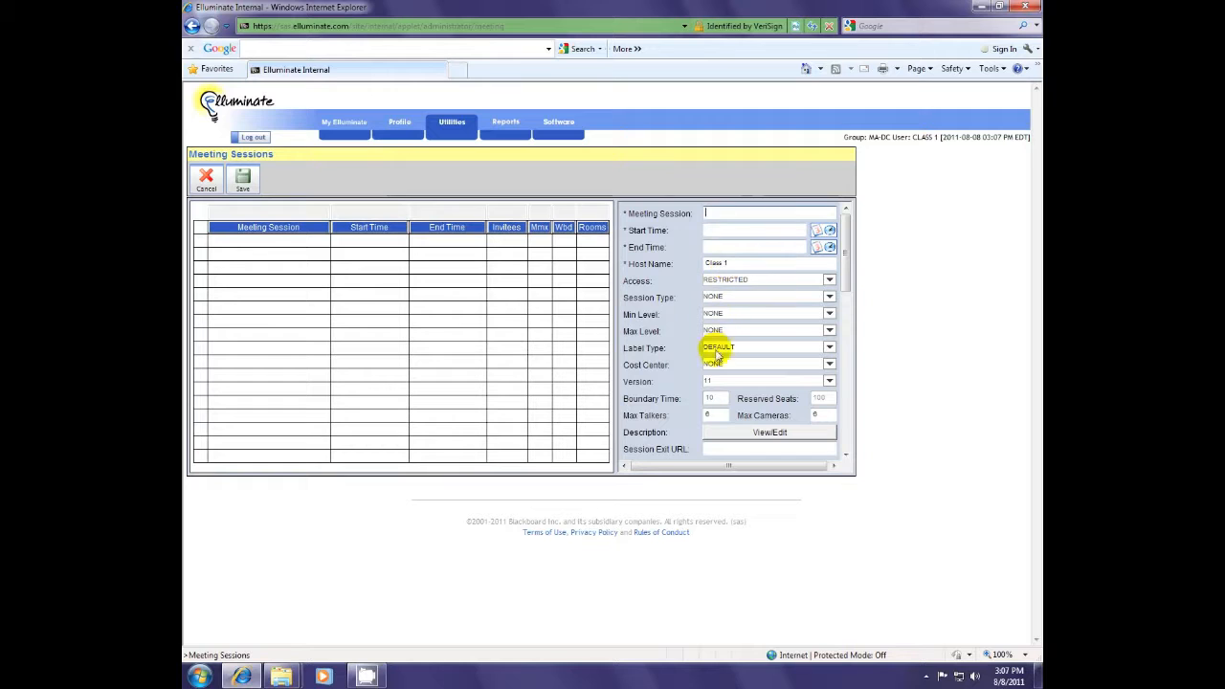
click(205, 180)
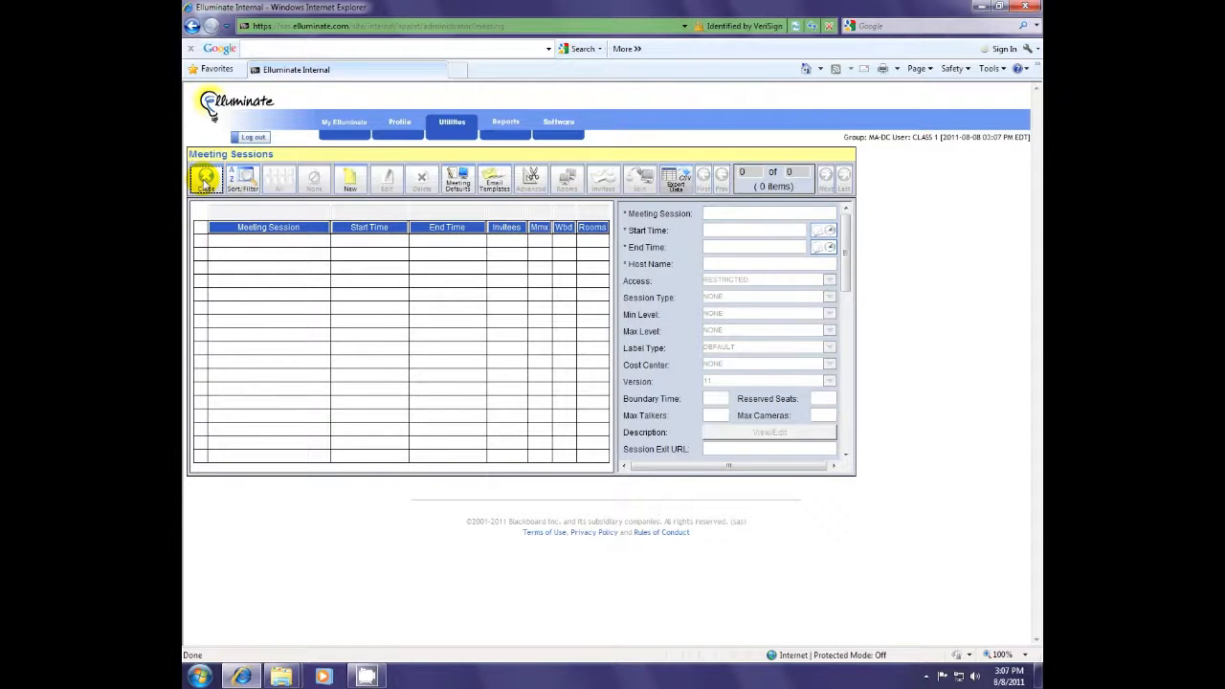
click(345, 127)
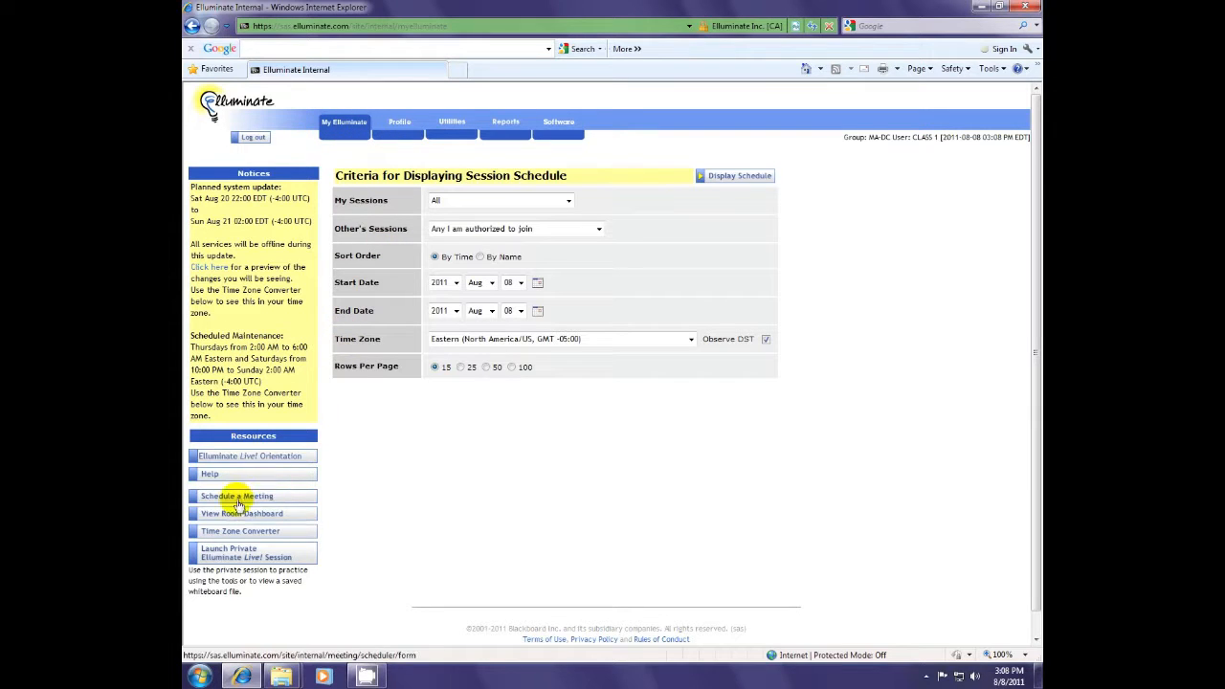
- Start a new meeting under Resources and enter AH100 as the session name
click(237, 497)
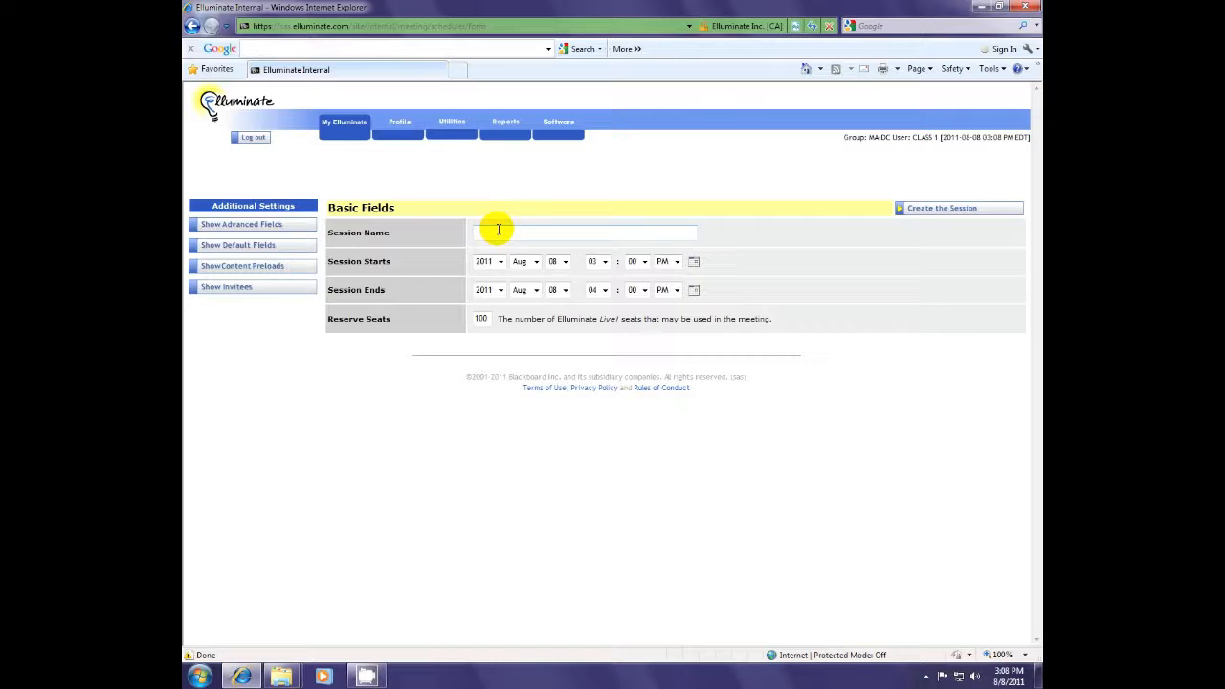
text(AH100Spring)
key(BackSpace)
key(BackSpace)
key(BackSpace)
key(BackSpace)
key(BackSpace)
key(BackSpace)
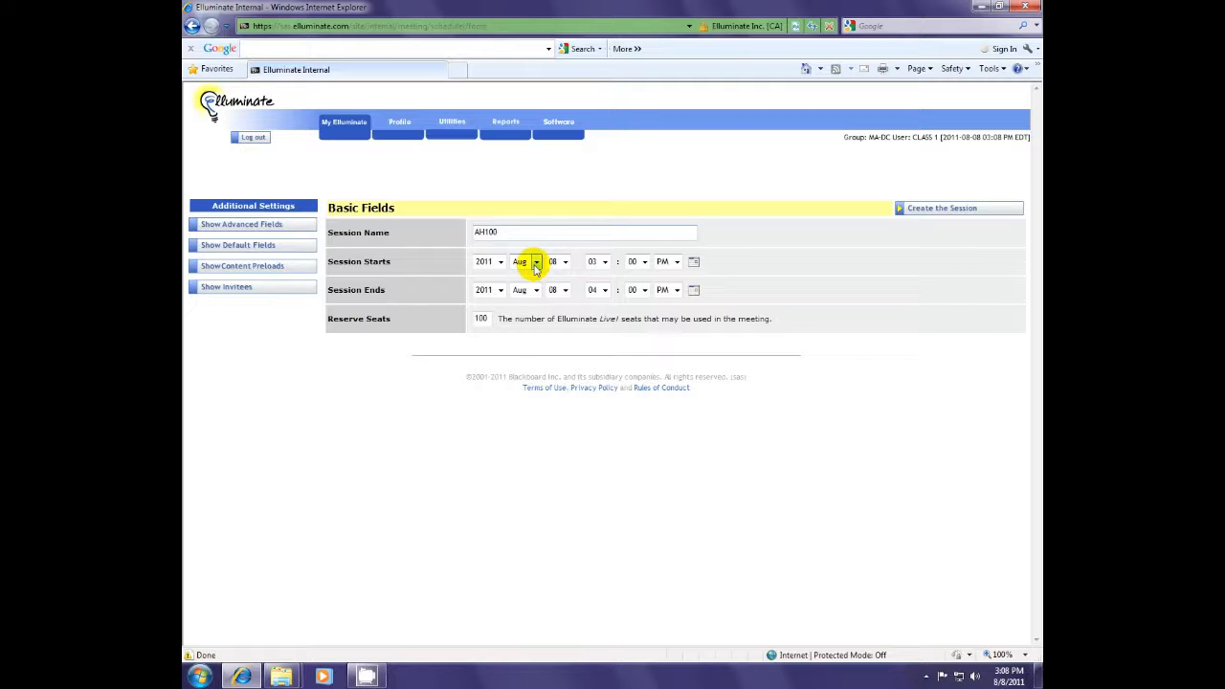
- Schedule AH100 for October, starting at 3:15 and ending at 4:15 PM
click(536, 263)
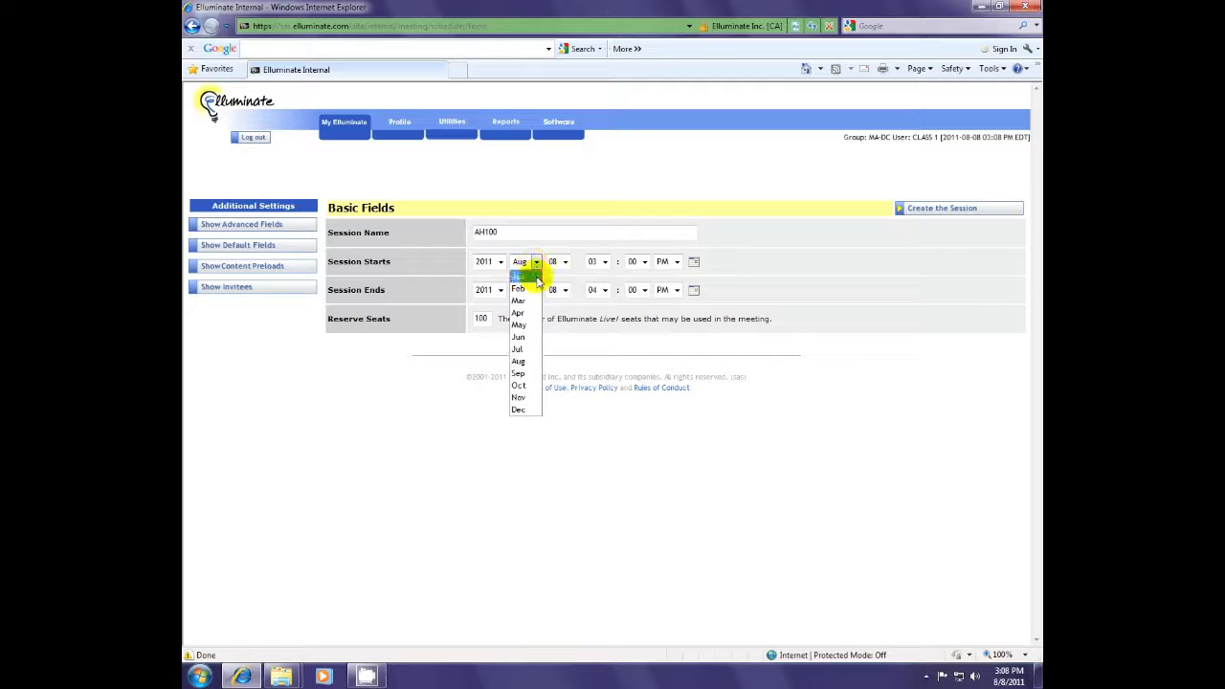
click(533, 387)
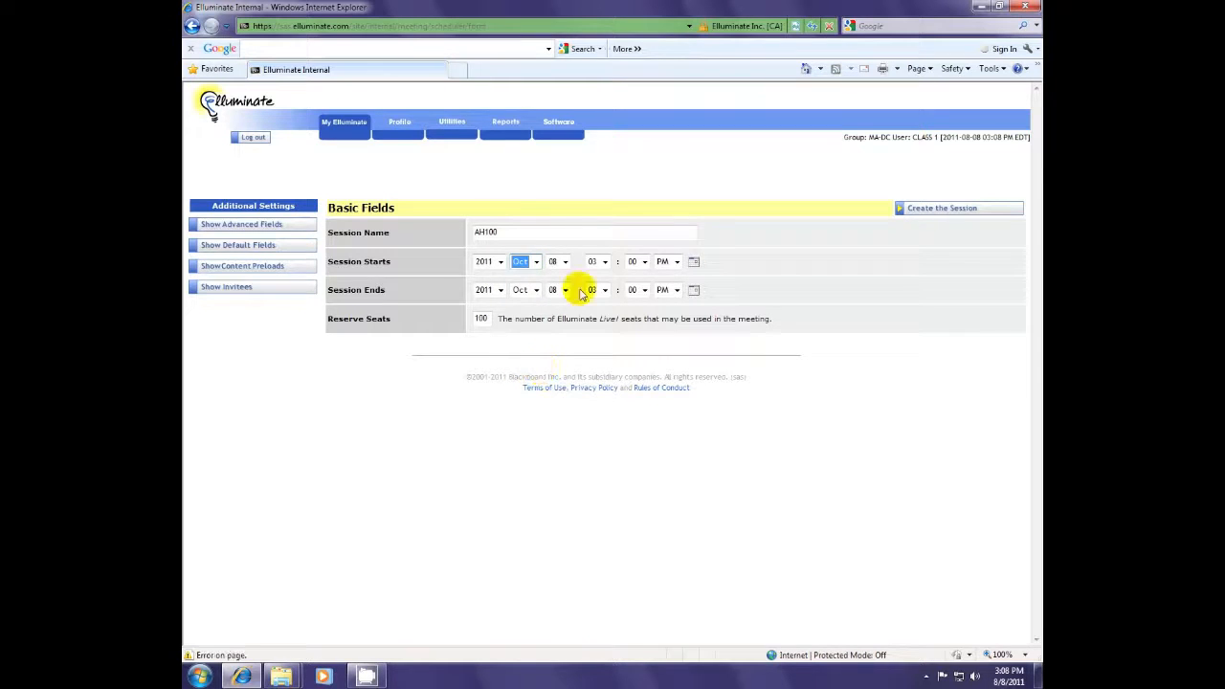
click(643, 265)
click(634, 289)
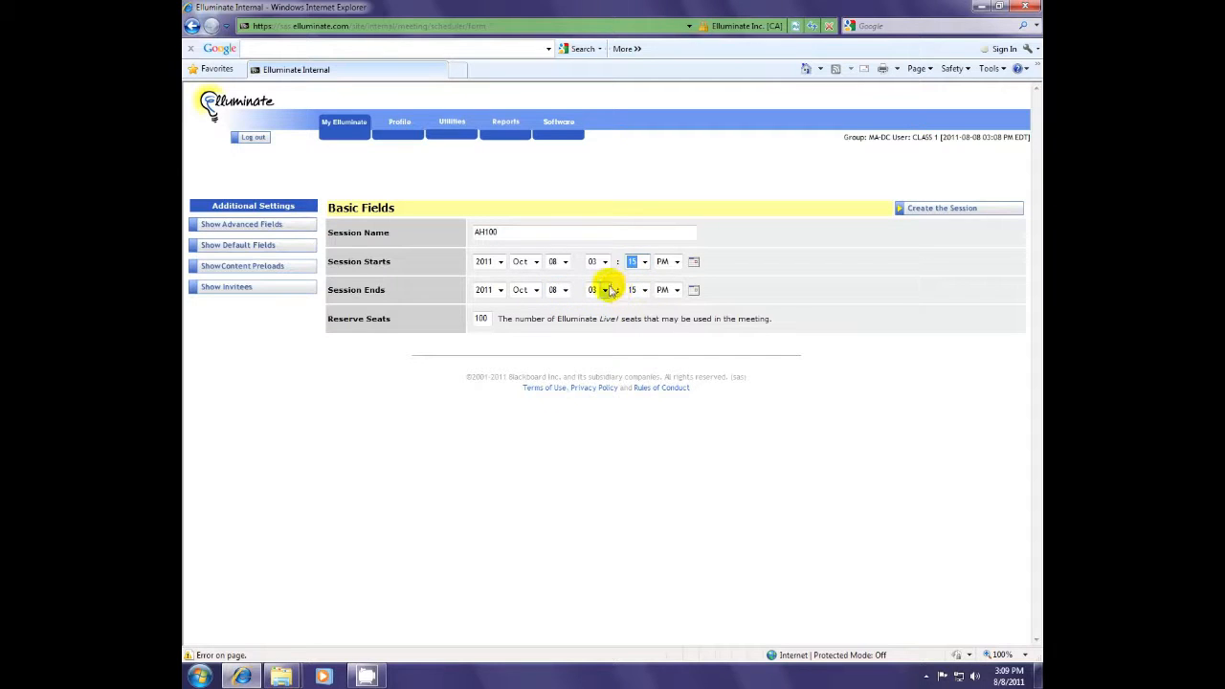
click(606, 290)
click(601, 342)
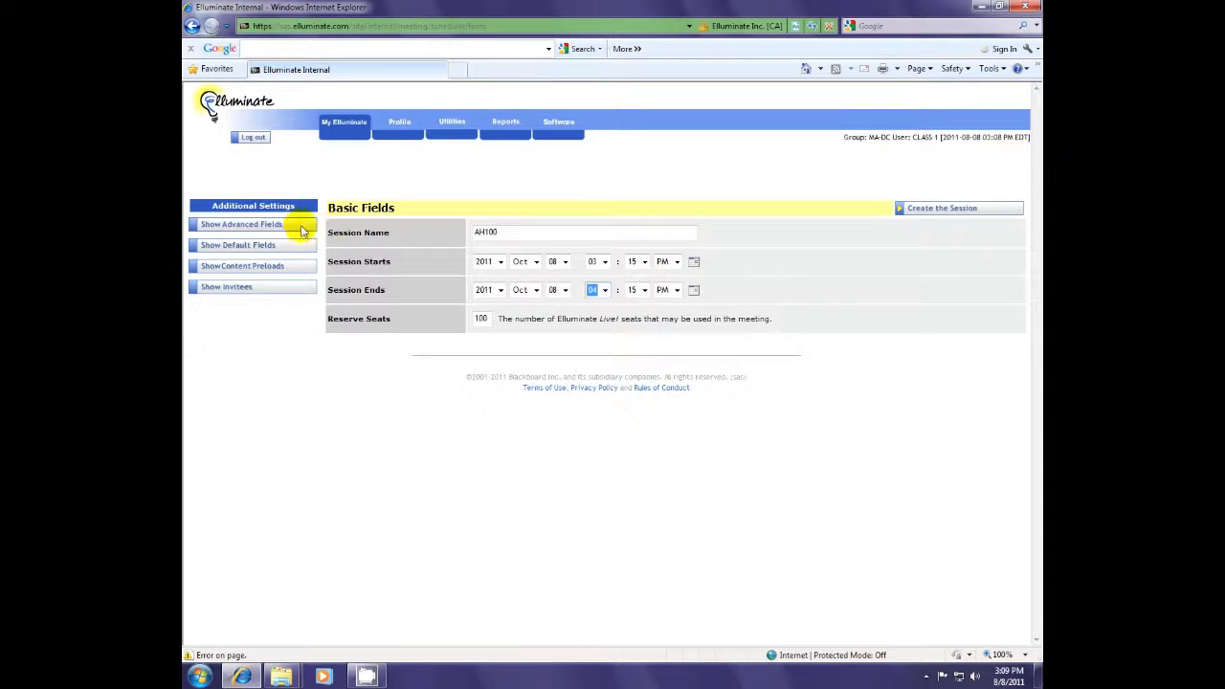
- Expand the Advanced, Default and Content Preloads fields and review them down the form
click(244, 227)
click(243, 245)
click(255, 267)
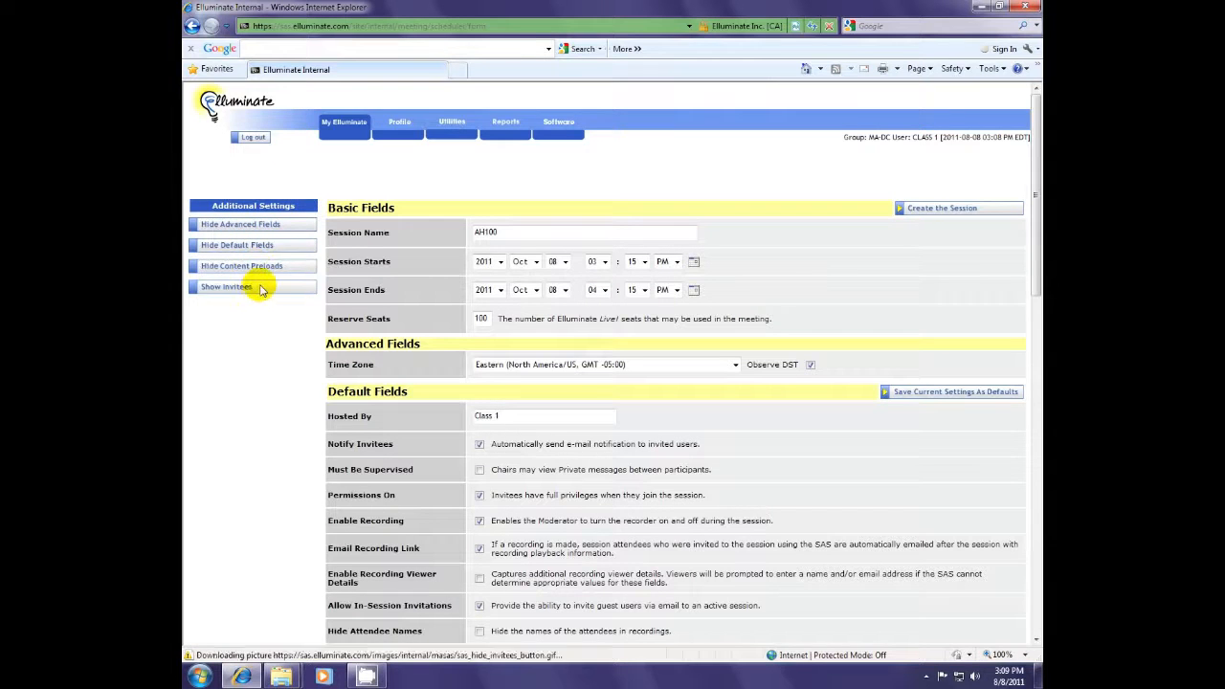
scroll(396, 388, down, 5)
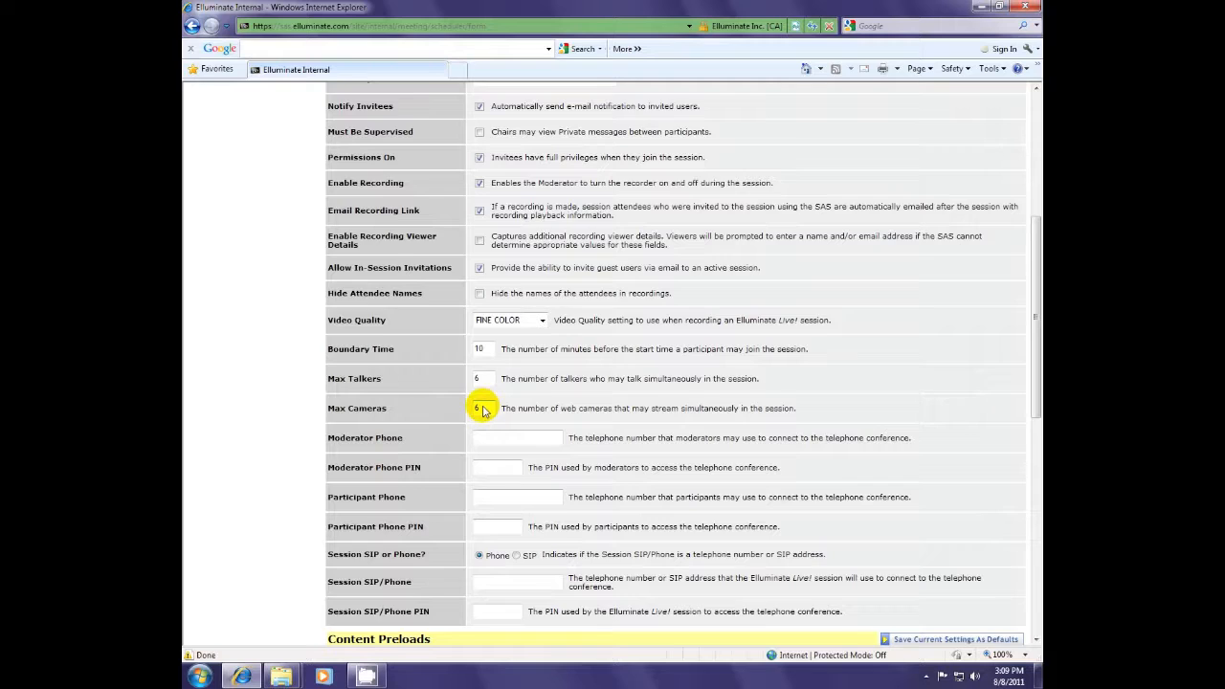
scroll(483, 410, down, 3)
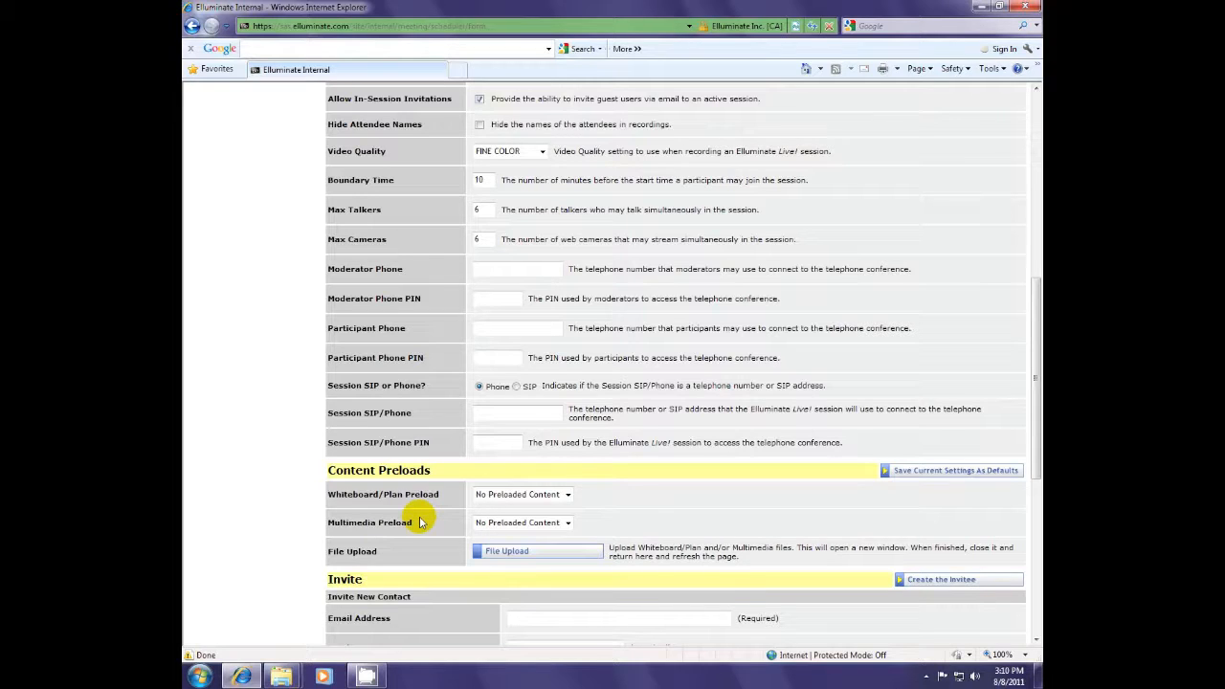
double_click(393, 496)
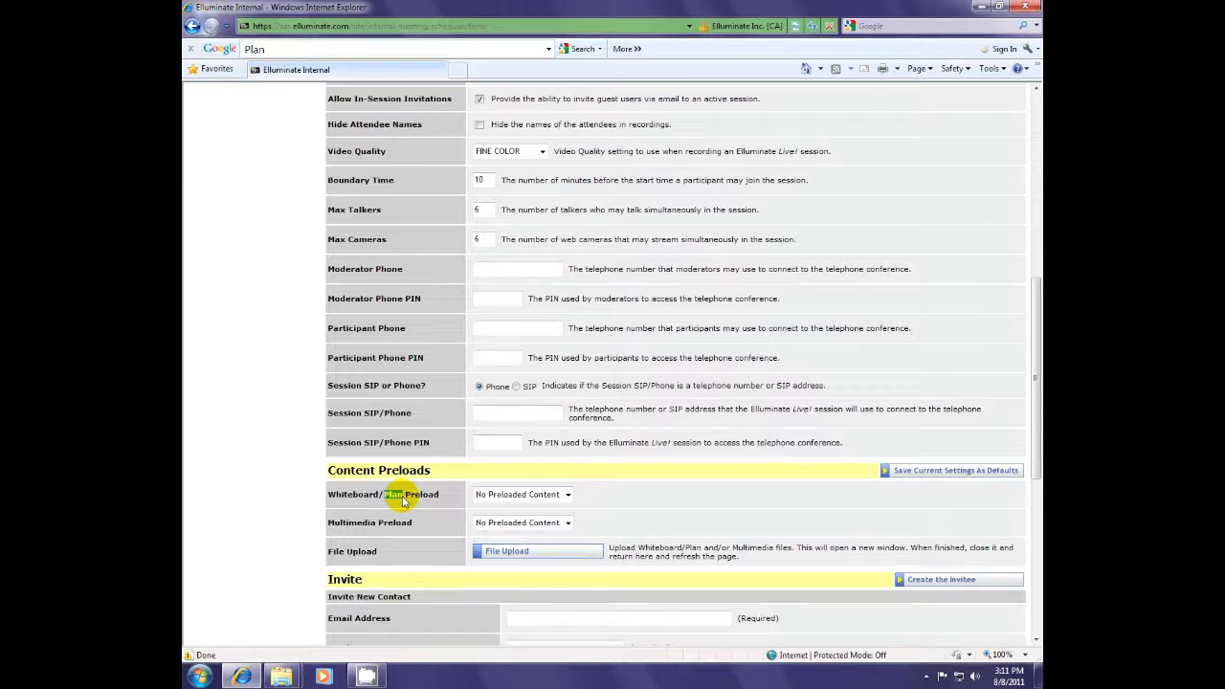
click(409, 541)
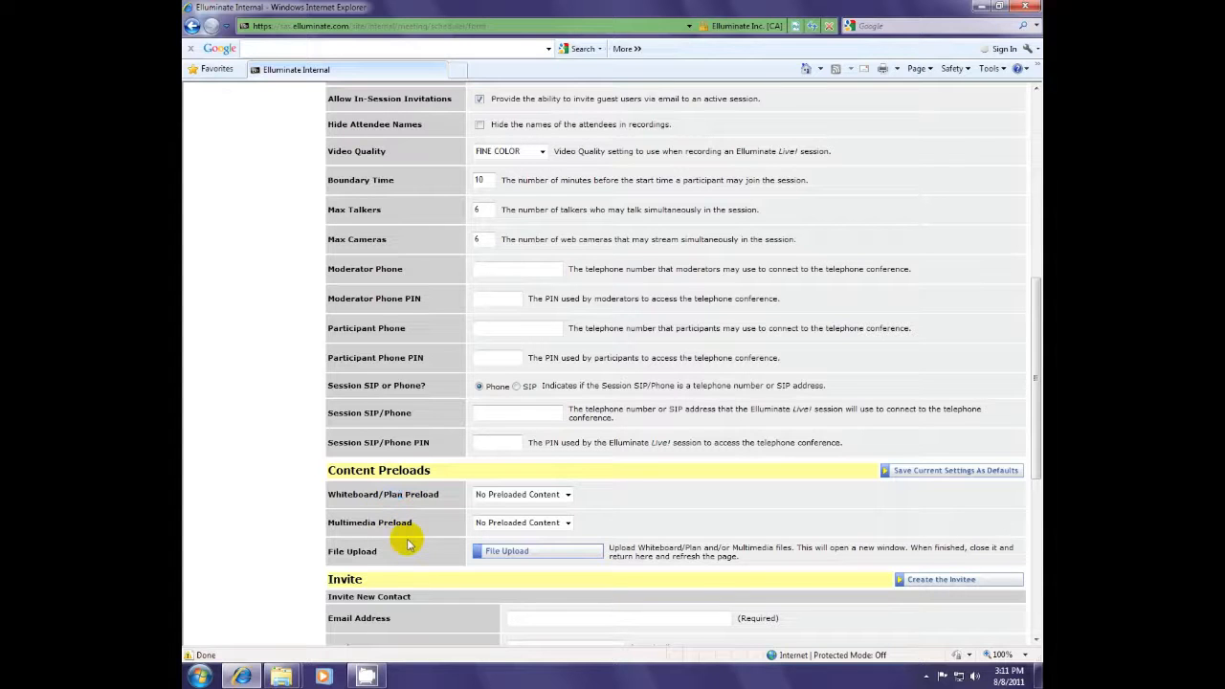
click(500, 553)
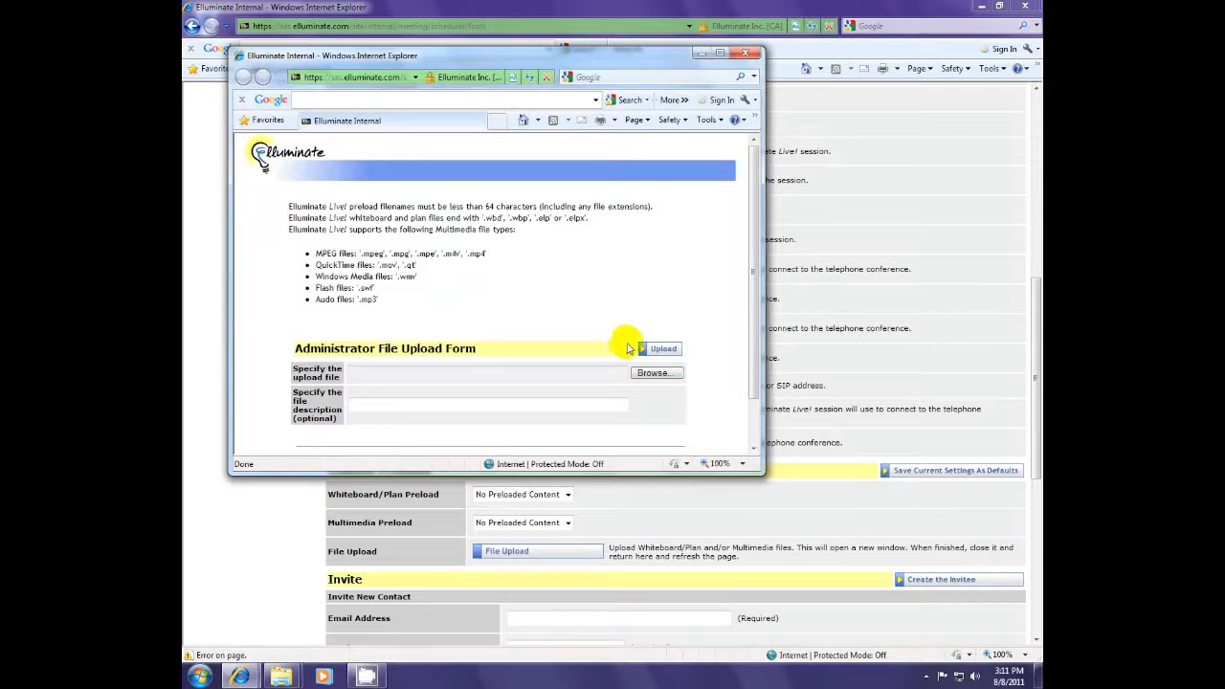
click(657, 375)
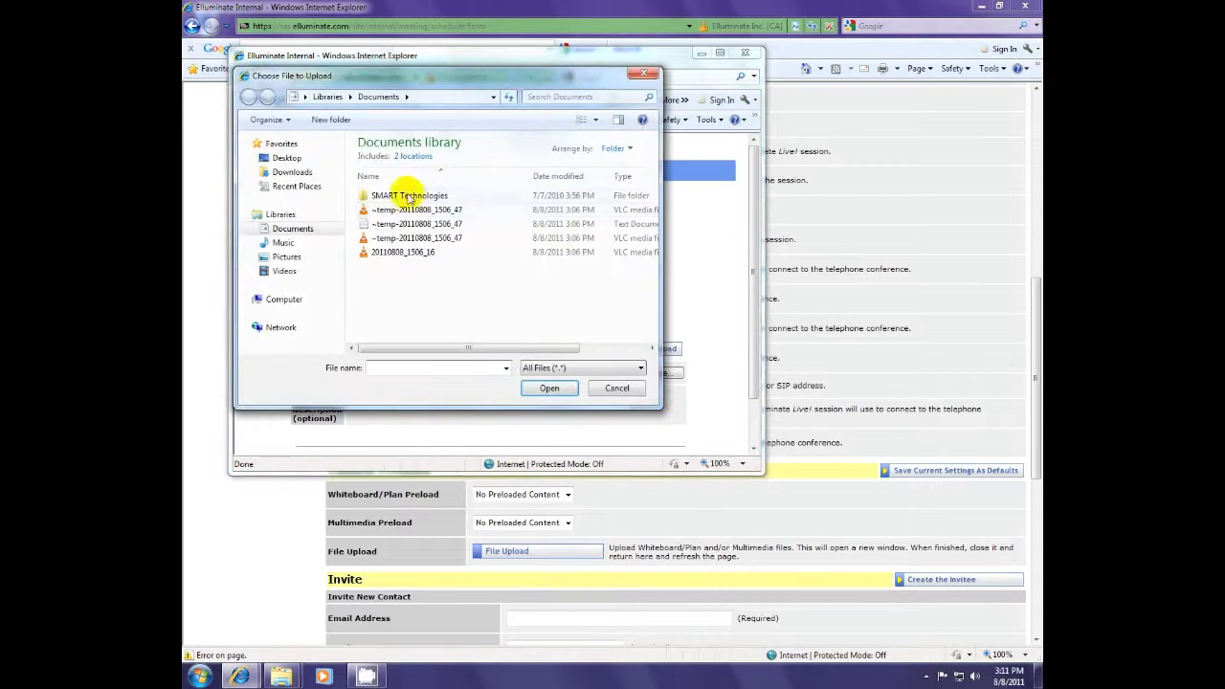
click(618, 388)
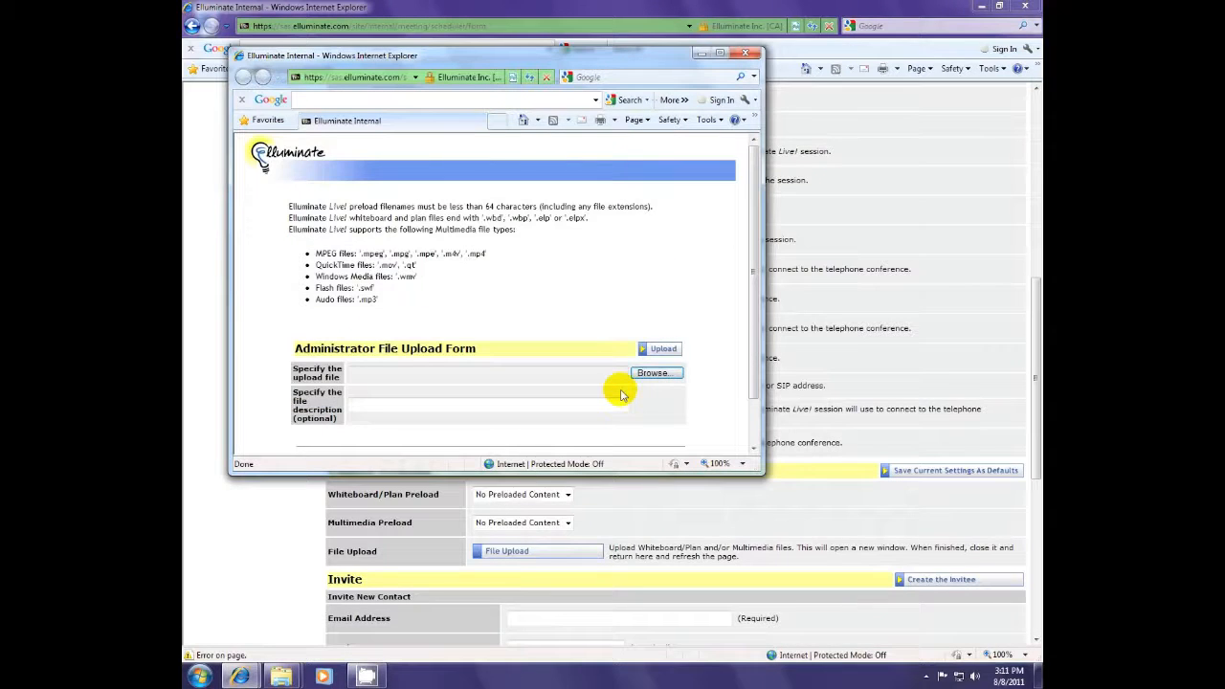
click(662, 349)
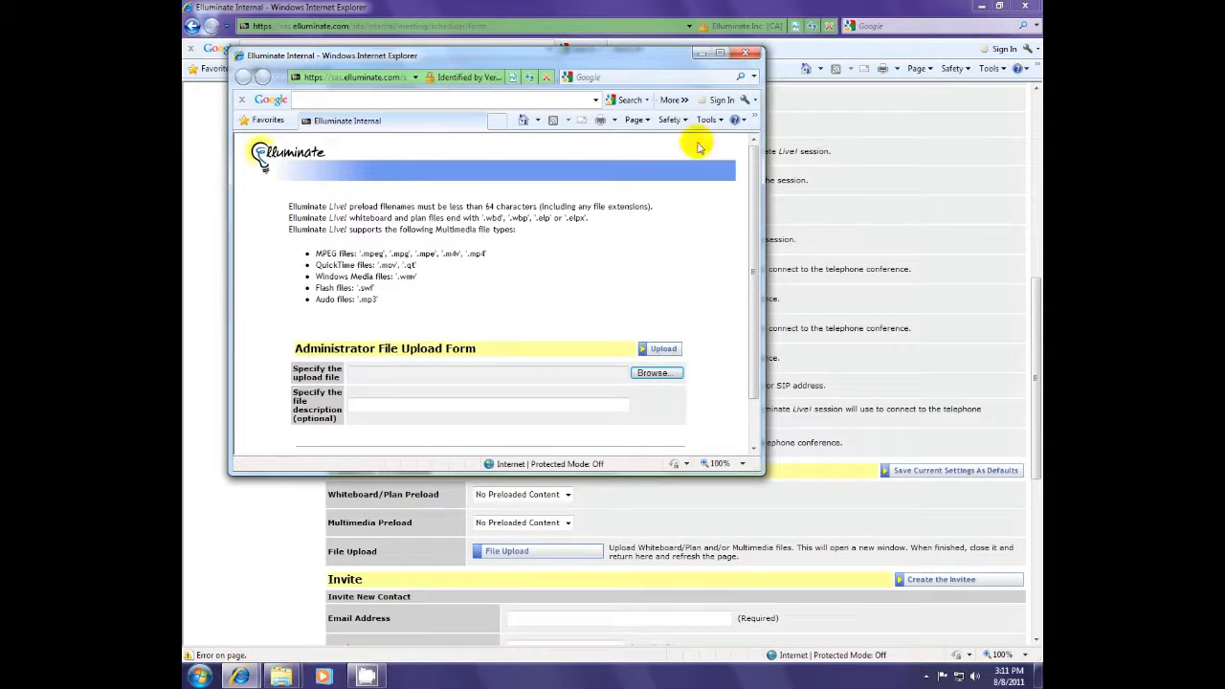
click(745, 52)
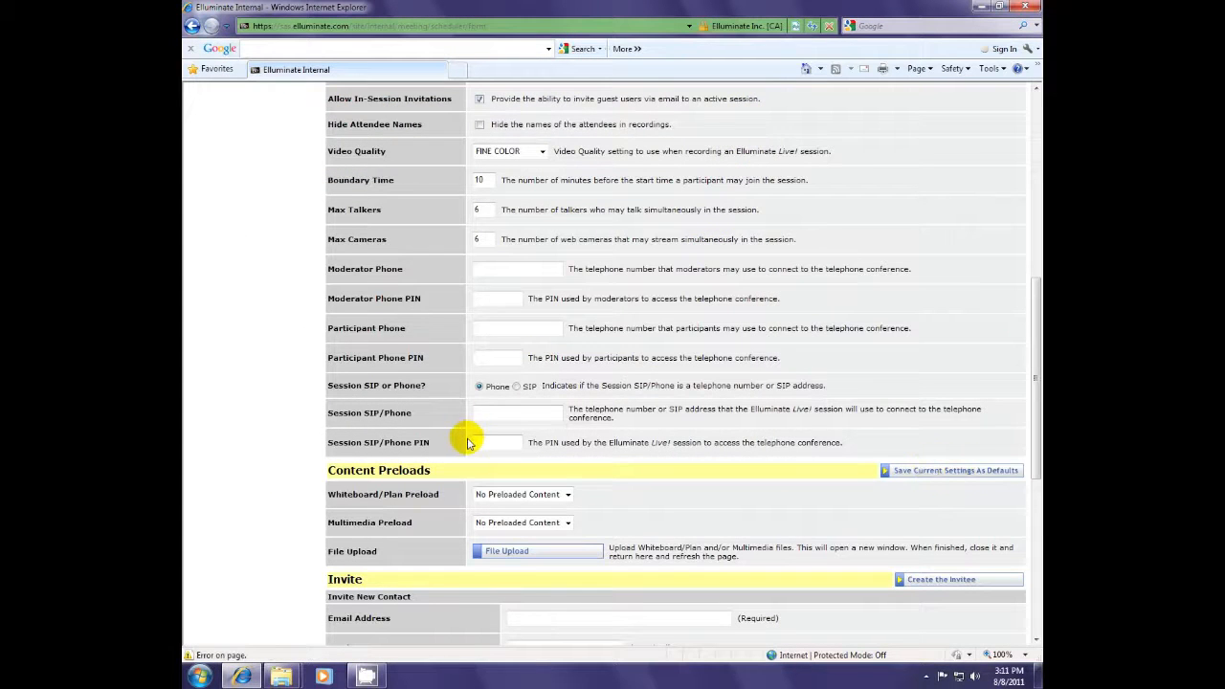
scroll(469, 442, down, 3)
click(528, 284)
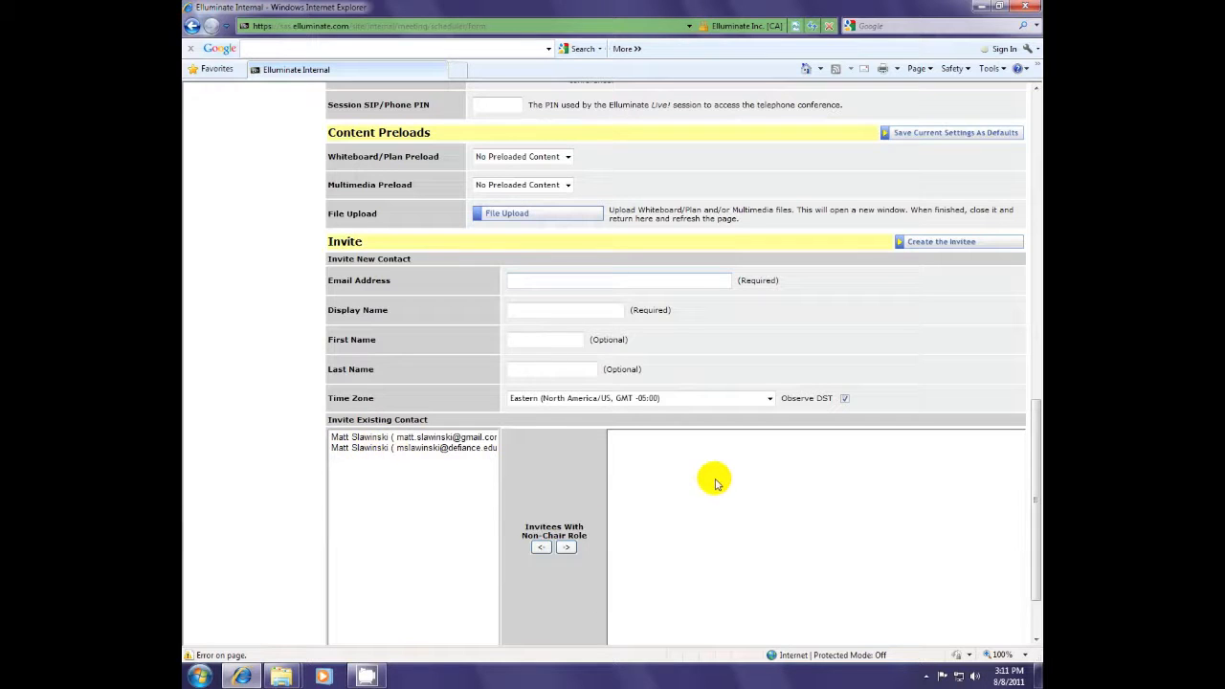
click(414, 439)
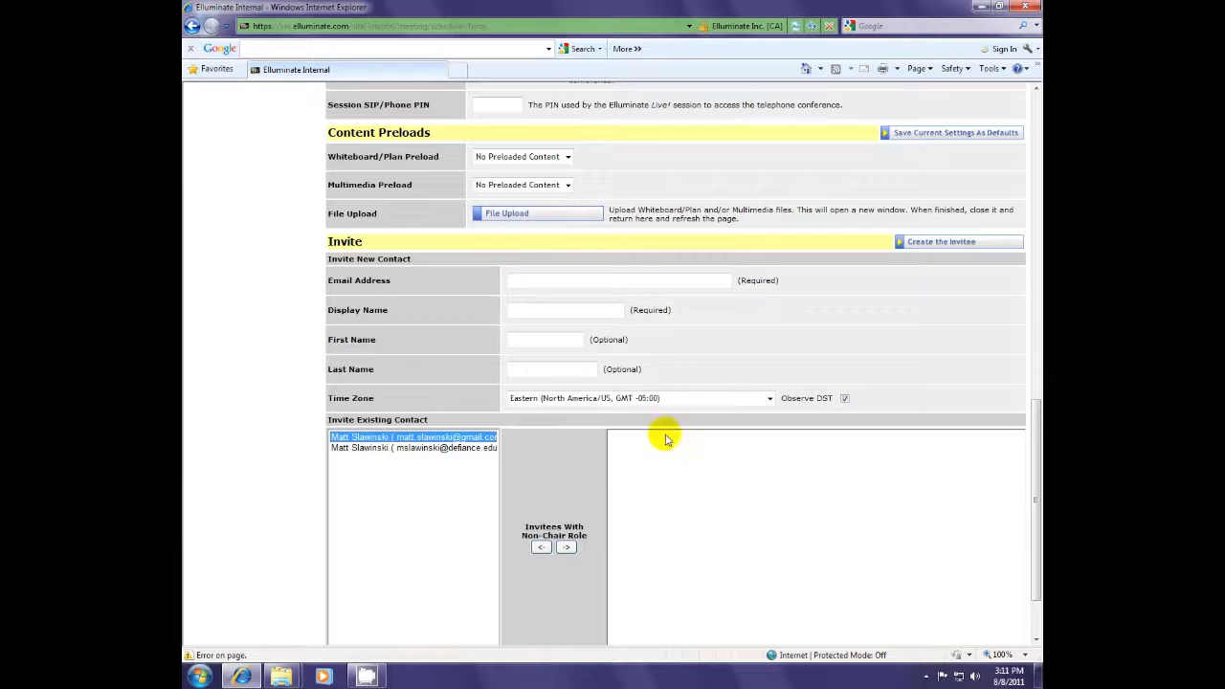
drag(1034, 428, 1031, 101)
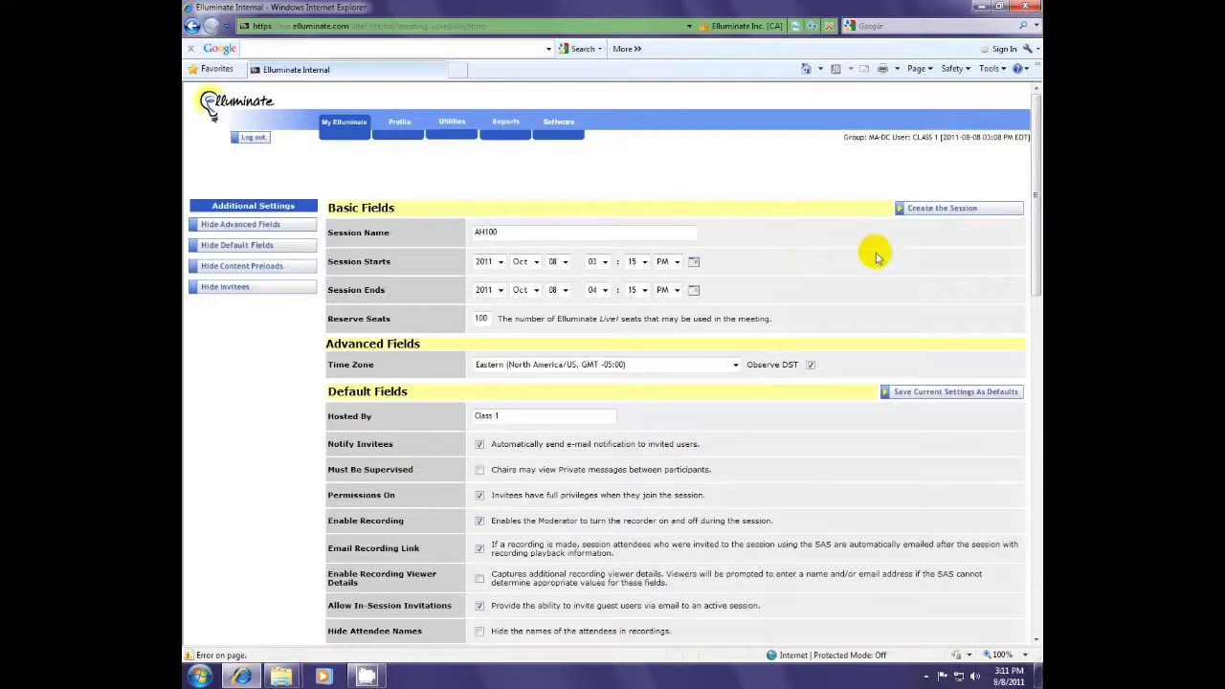
- Create session AH100, decline AutoComplete, and highlight the guest link on the confirmation page
click(951, 210)
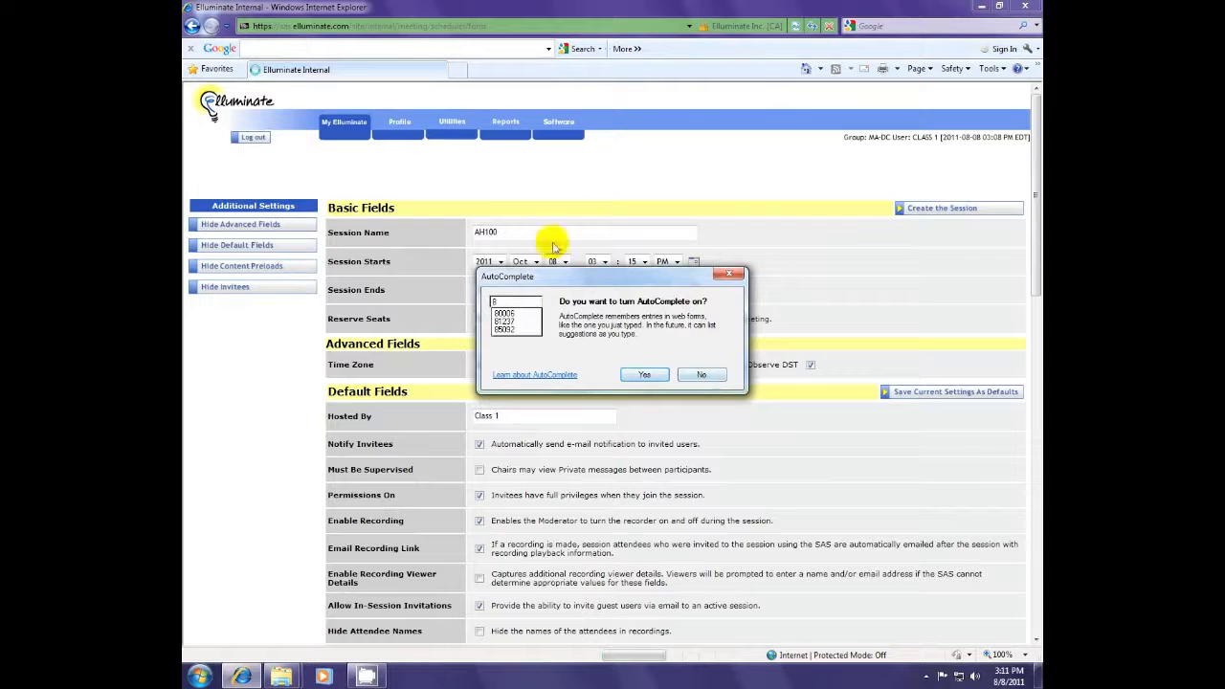
click(707, 374)
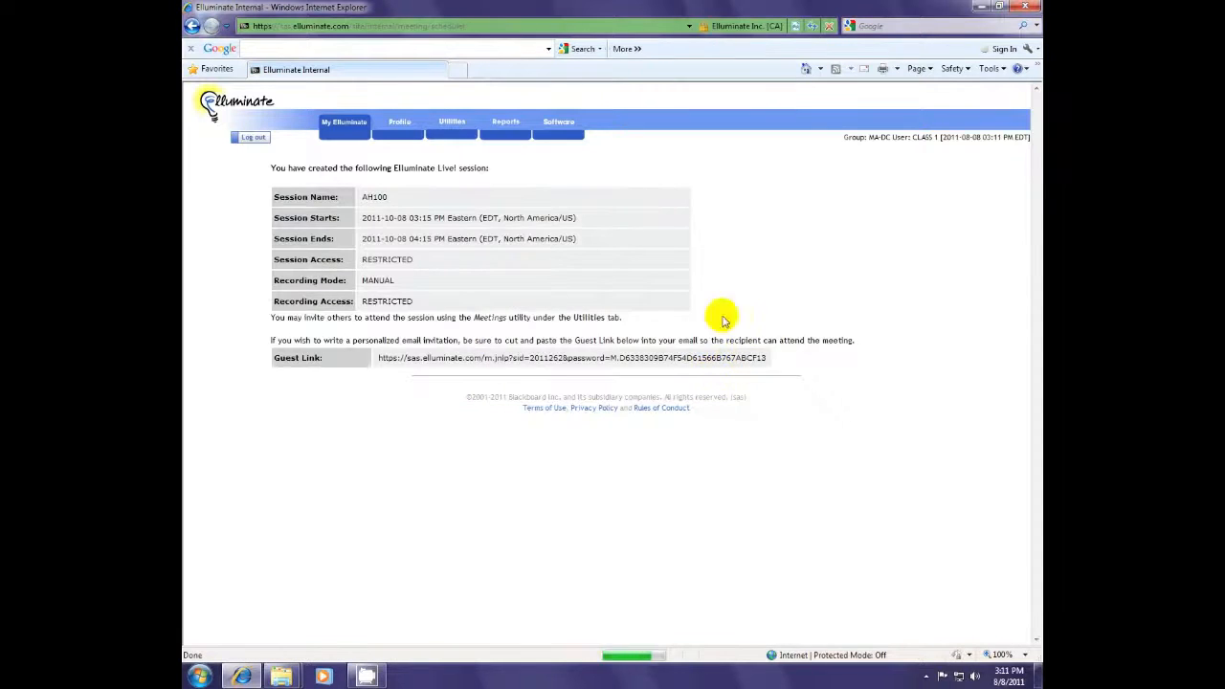
click(769, 358)
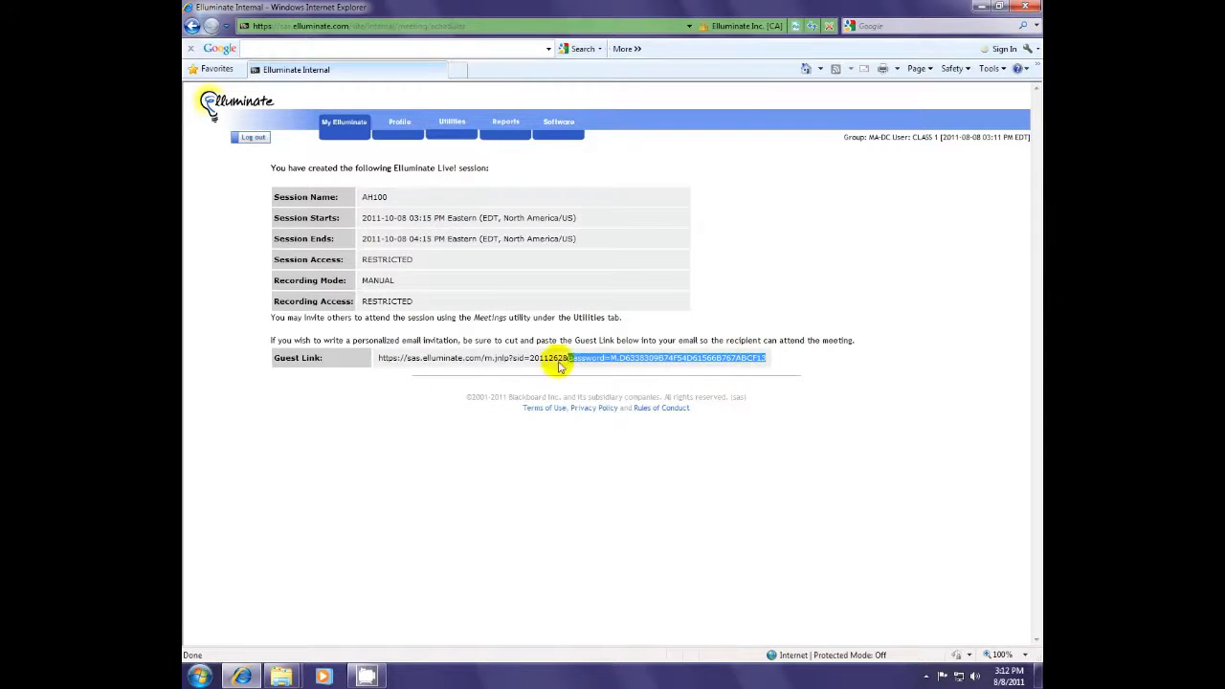
drag(604, 369, 362, 361)
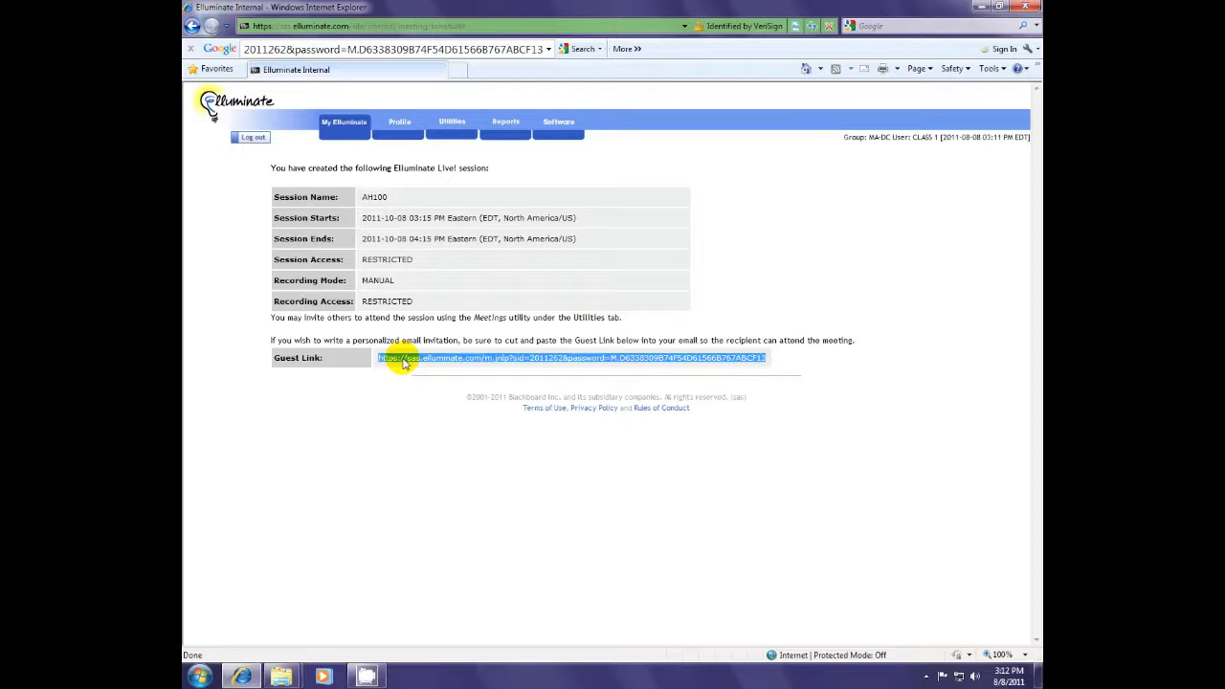
click(430, 288)
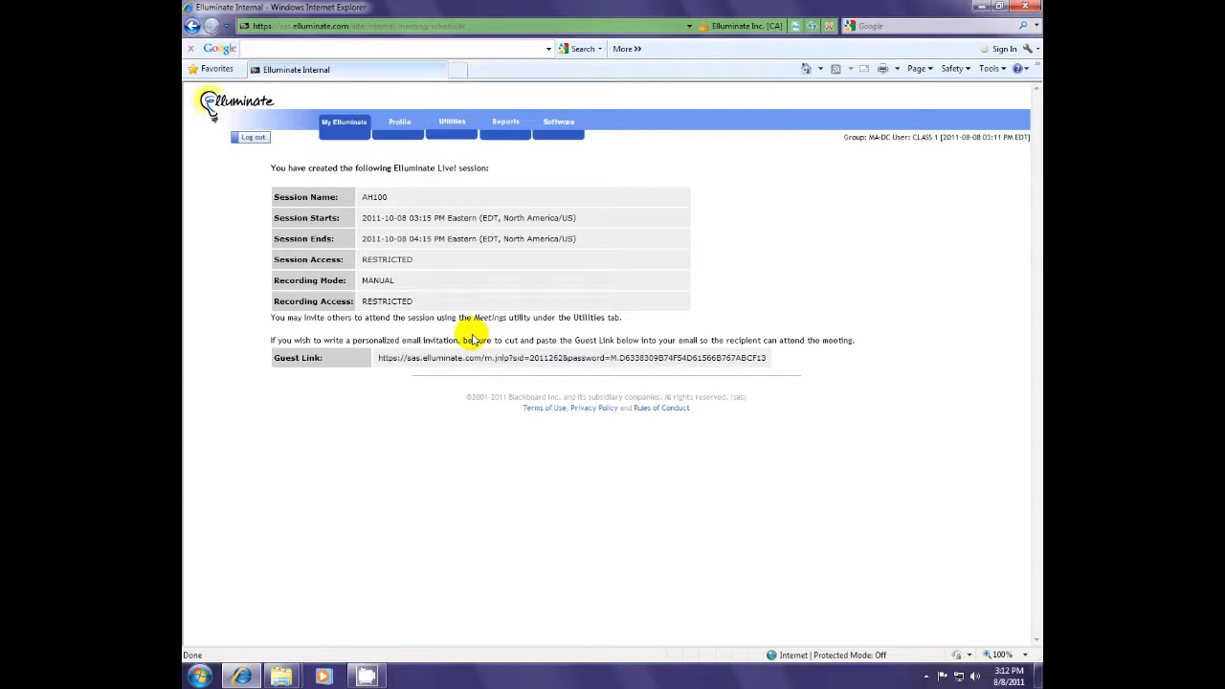
- Open Utilities > Meetings with default sort and filter and select session AH100
click(453, 126)
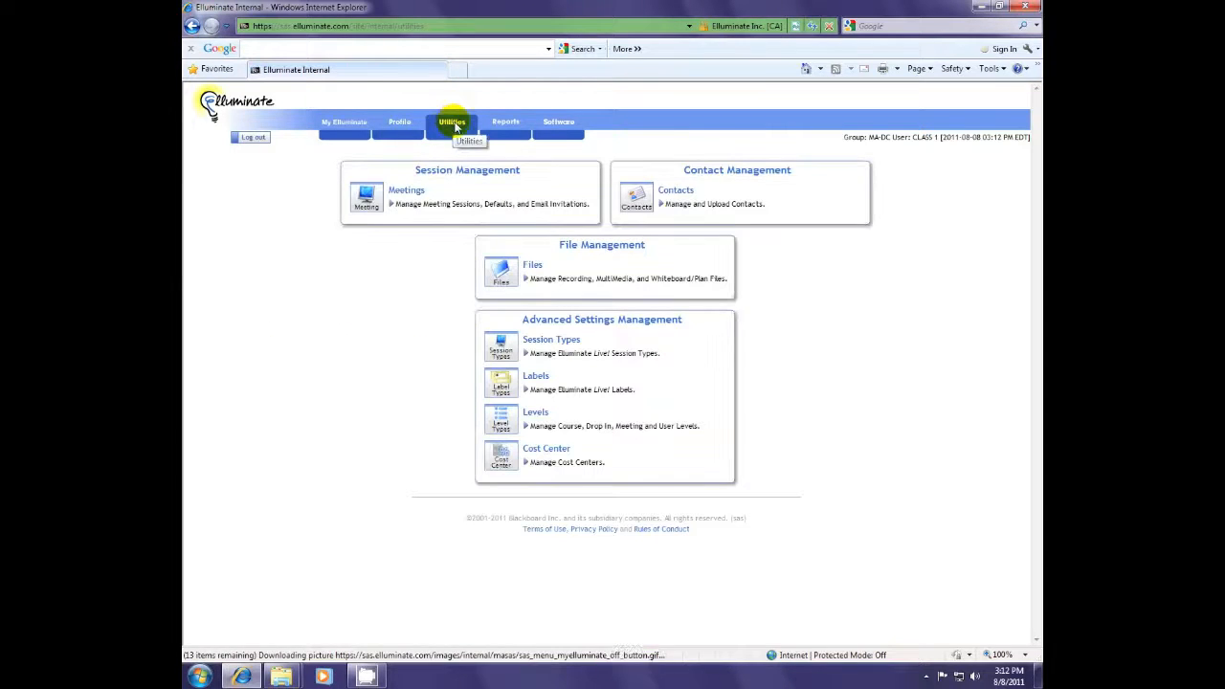
click(369, 205)
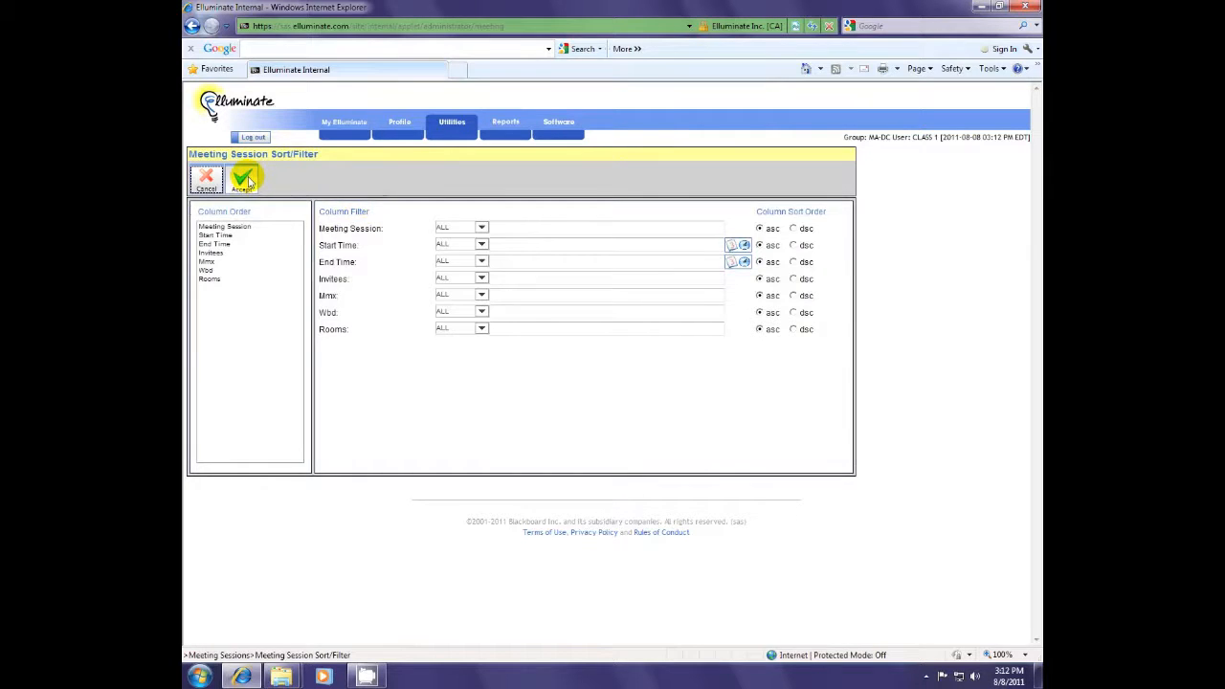
click(245, 181)
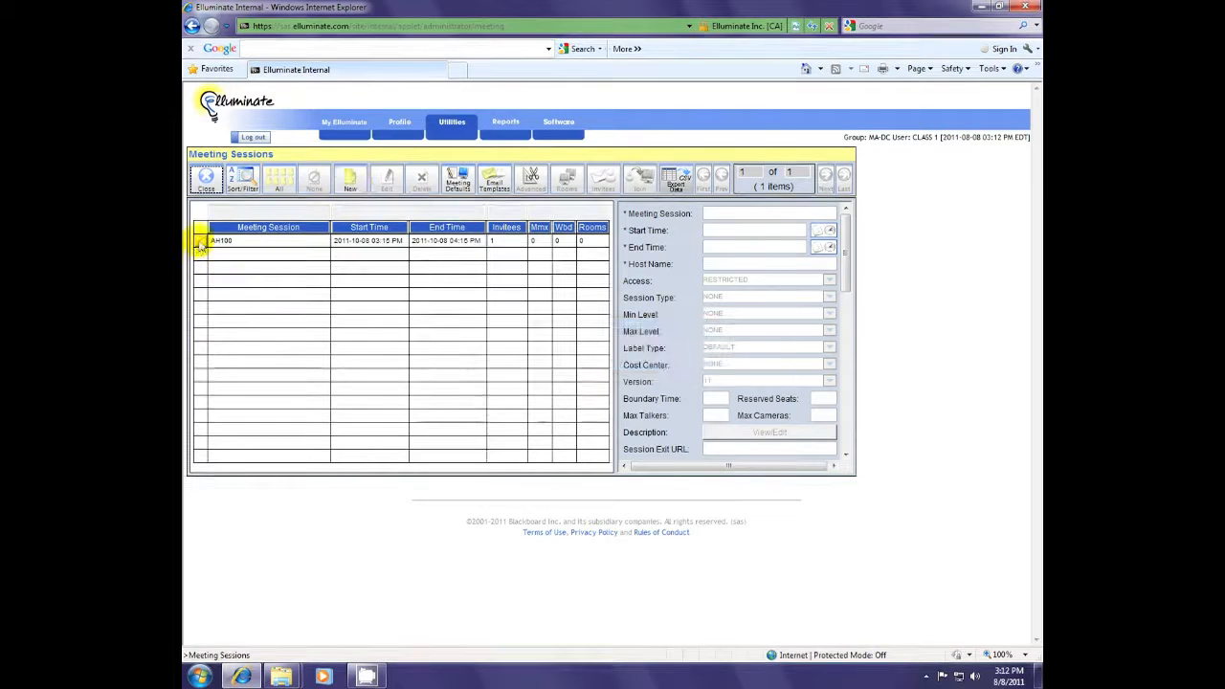
click(202, 241)
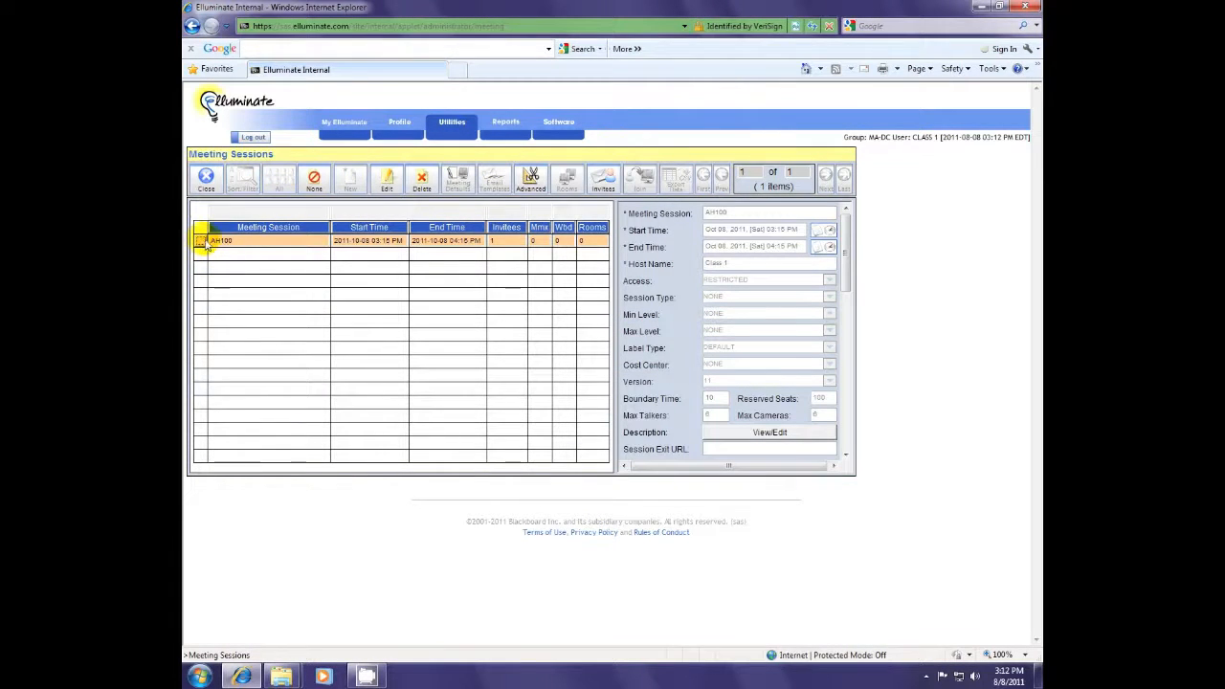
- View AH100's advanced info, highlight its guest link, then return and close the list
click(532, 182)
drag(277, 306, 608, 305)
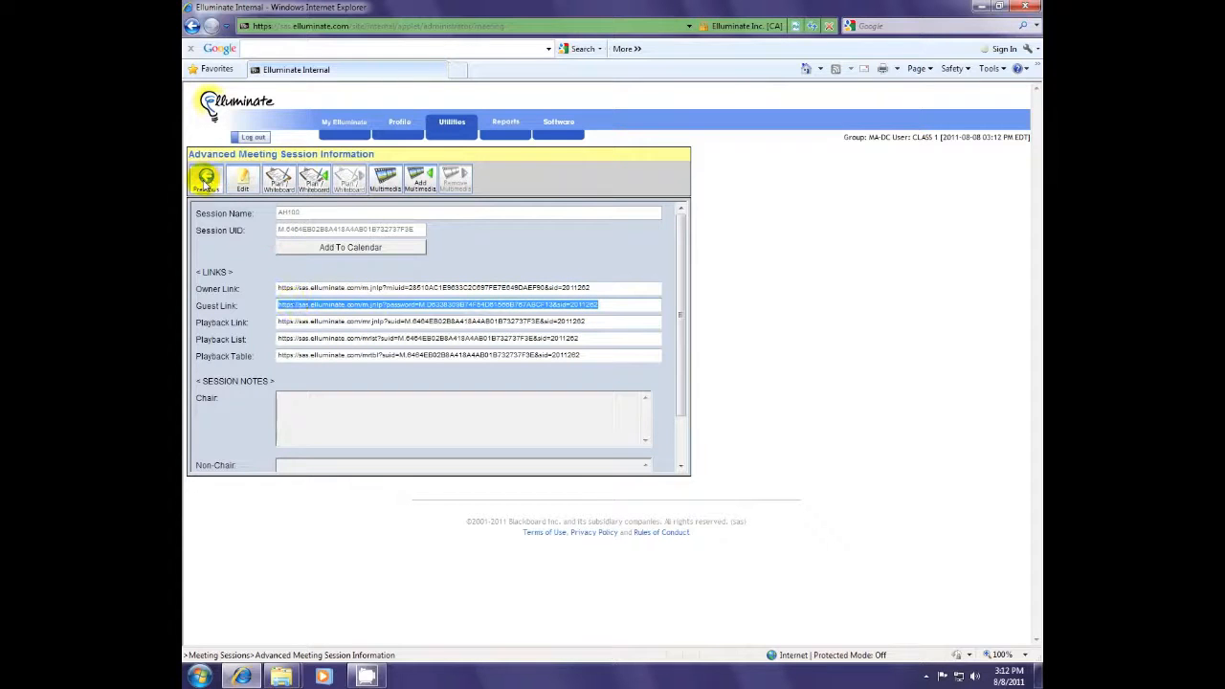
click(205, 184)
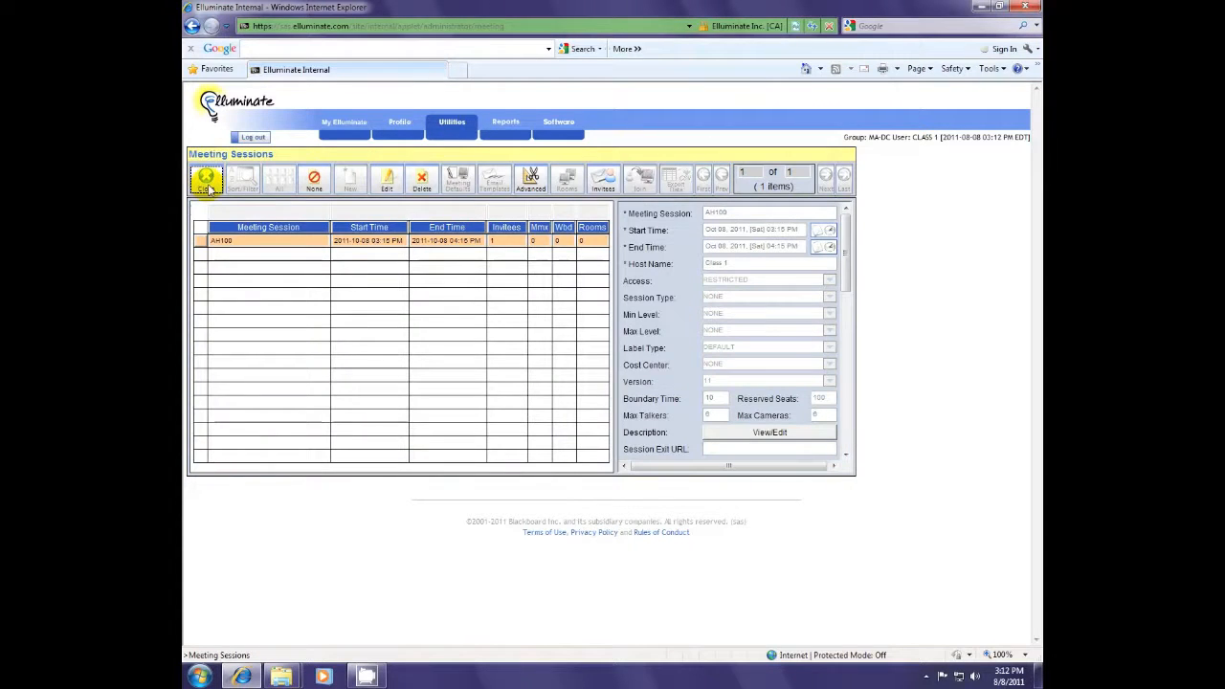
click(208, 186)
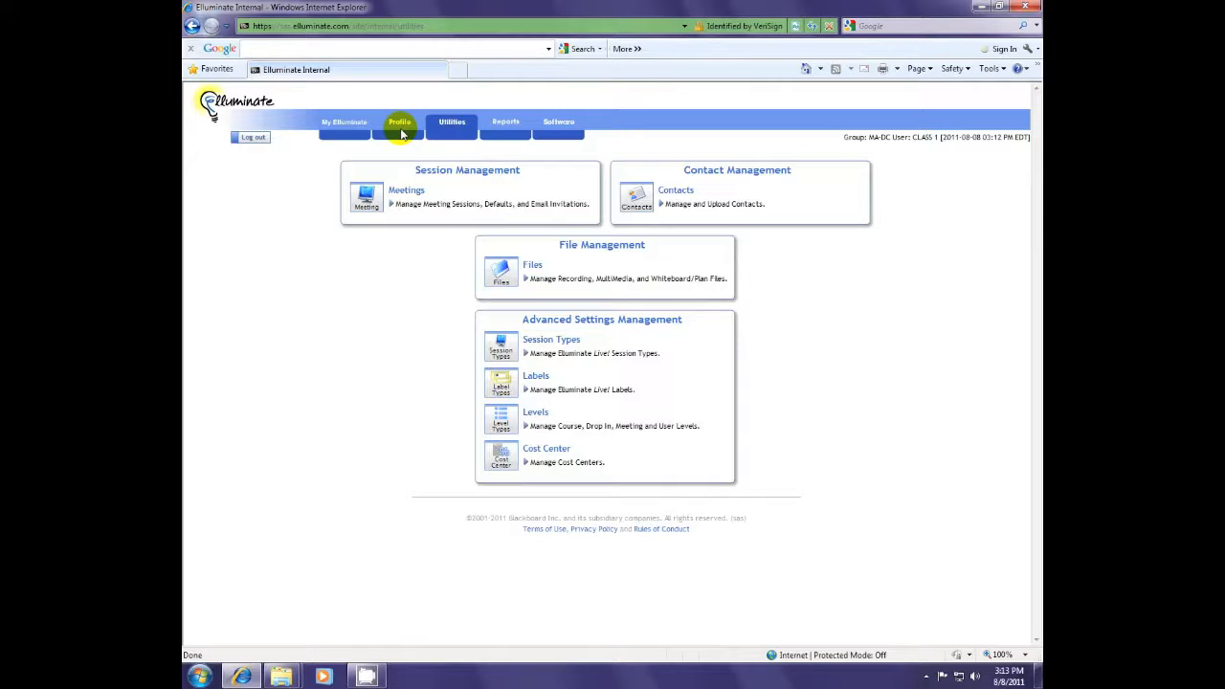
- Go back to My Elluminate and start a fresh Schedule a Meeting form
click(334, 125)
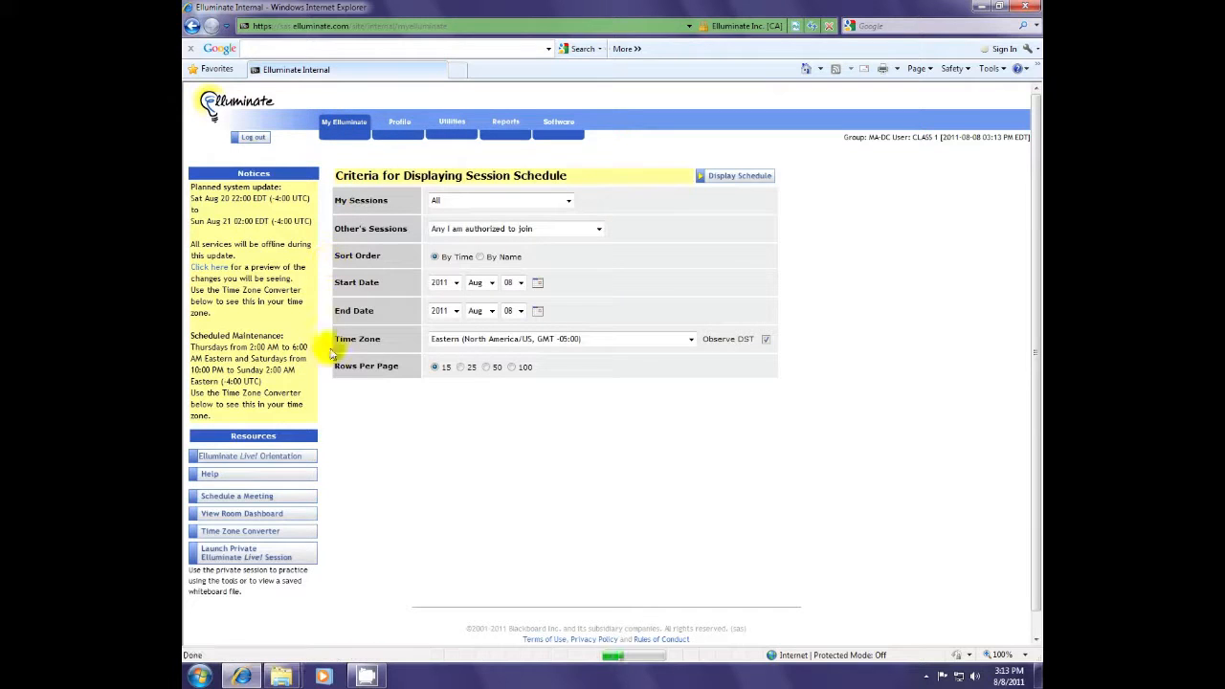
click(239, 496)
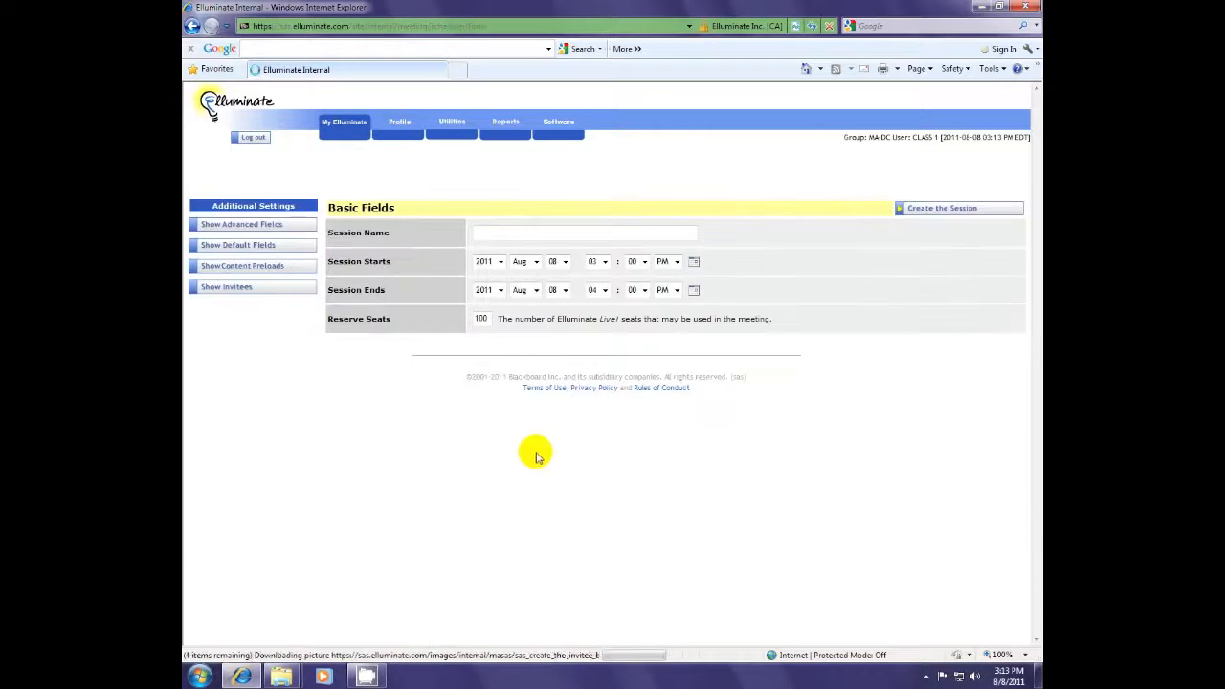